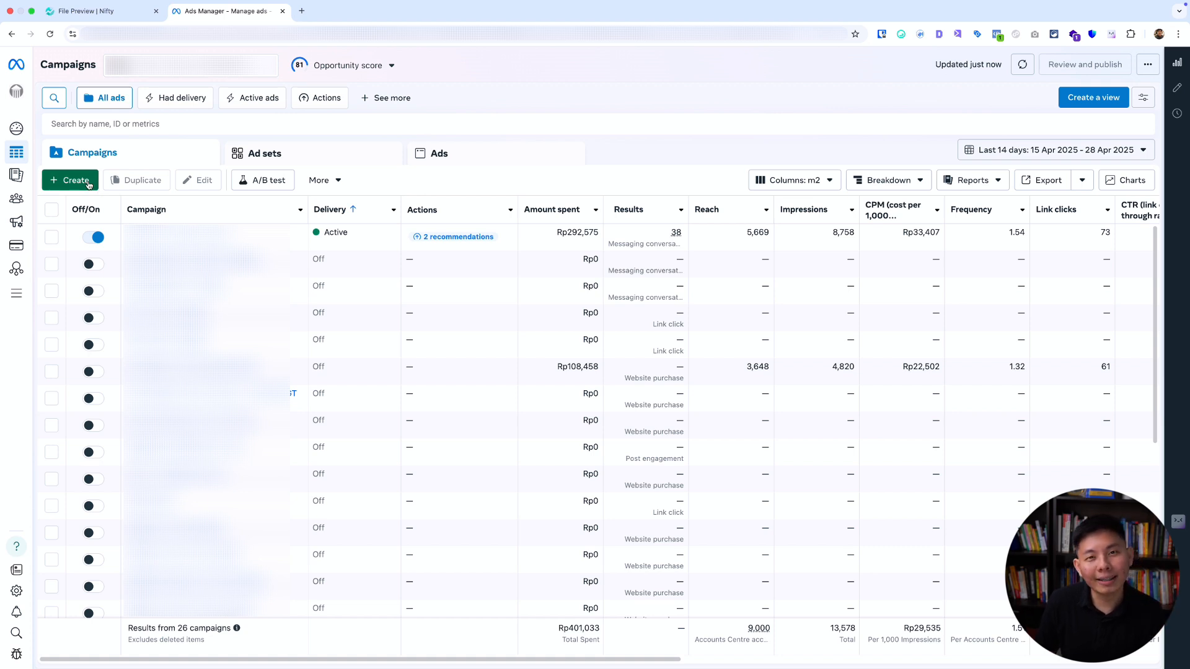
Create a new auction campaign with the Traffic objective and open its ad set.
left_click(89, 182)
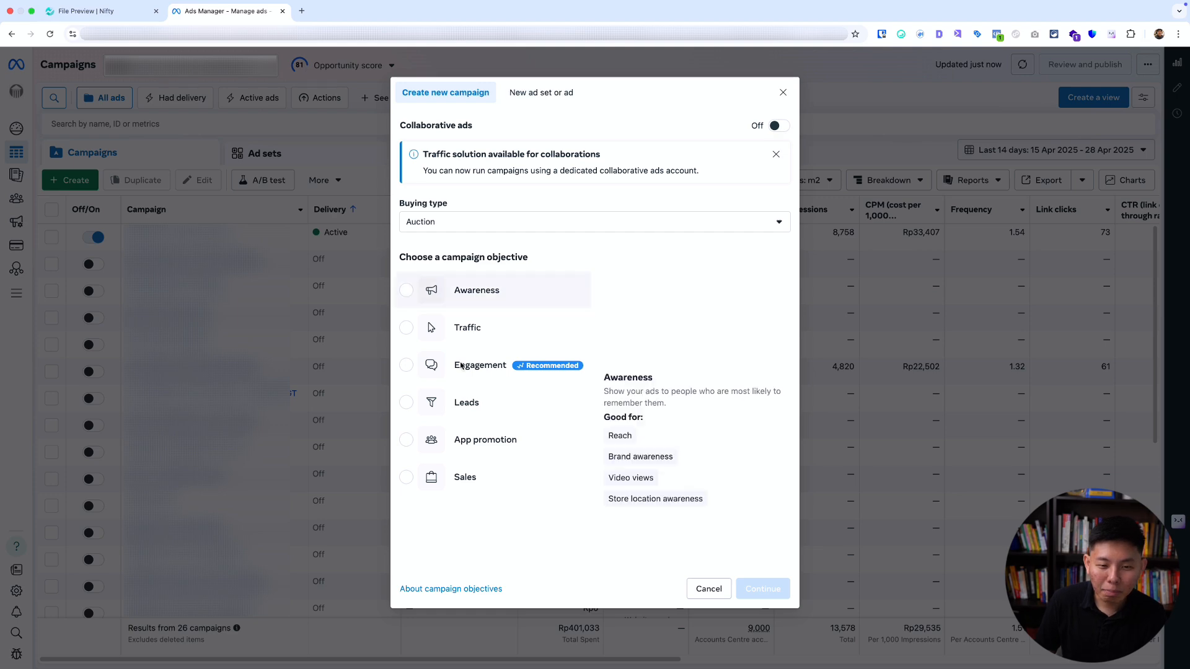
left_click(459, 328)
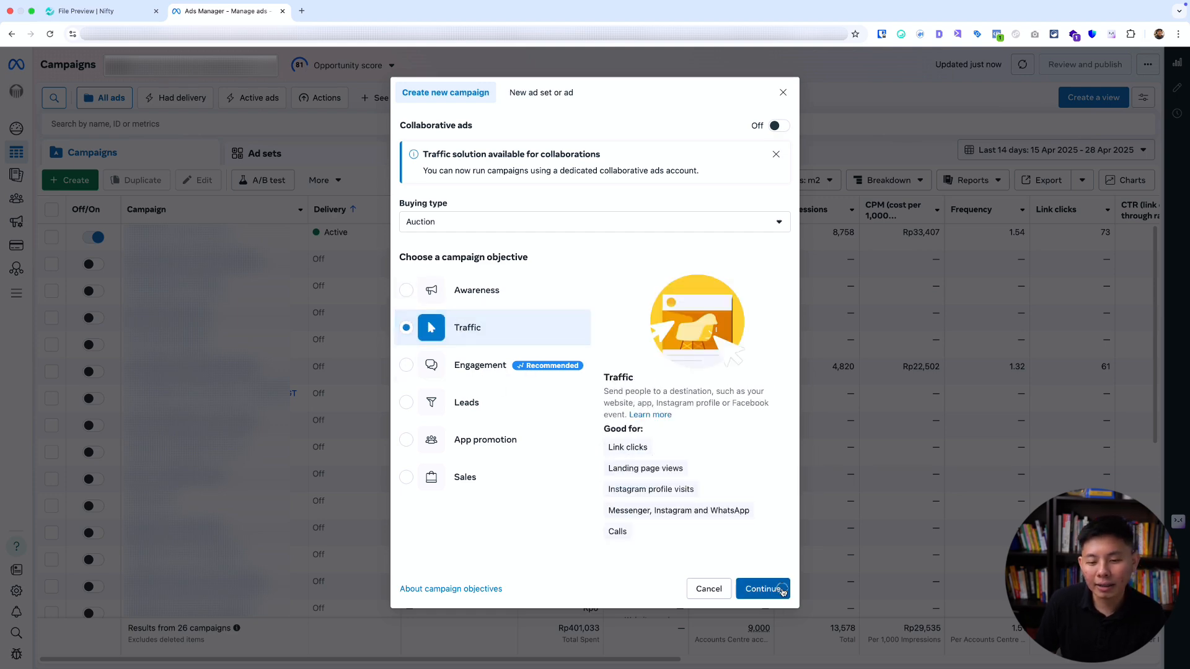
left_click(767, 588)
left_click(599, 361)
left_click(723, 395)
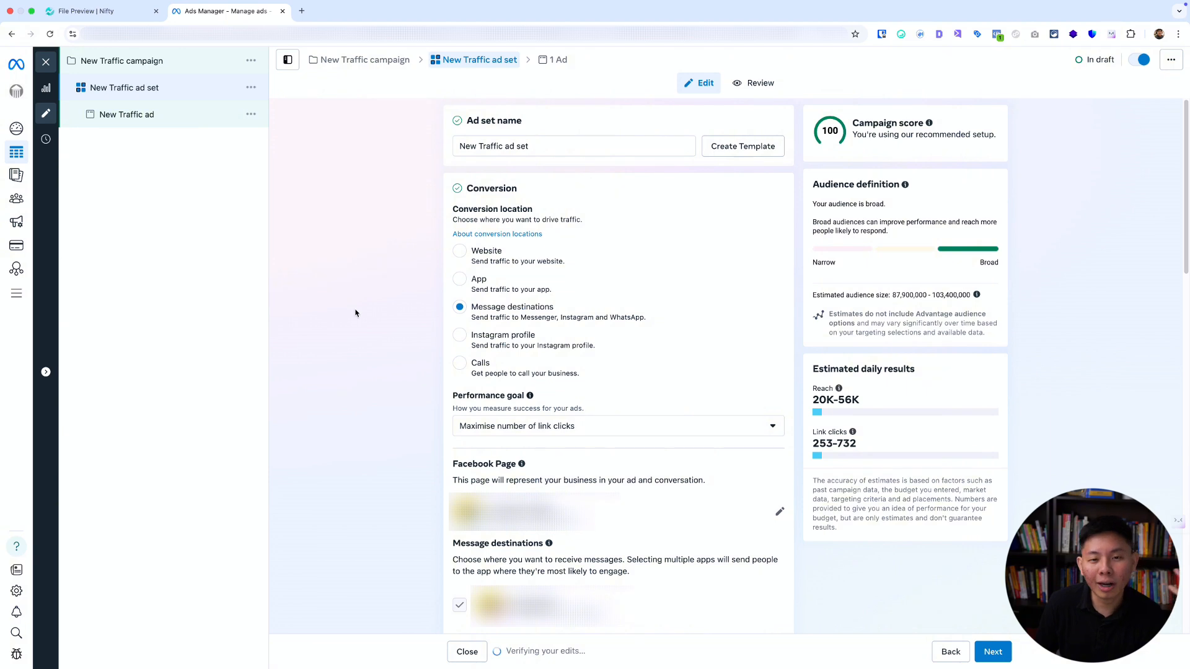
Set the ad set's audience location to Bekasi, West Java, Indonesia, restricted to the current city only.
scroll(356, 312, "down", 8)
scroll(356, 311, "down", 9)
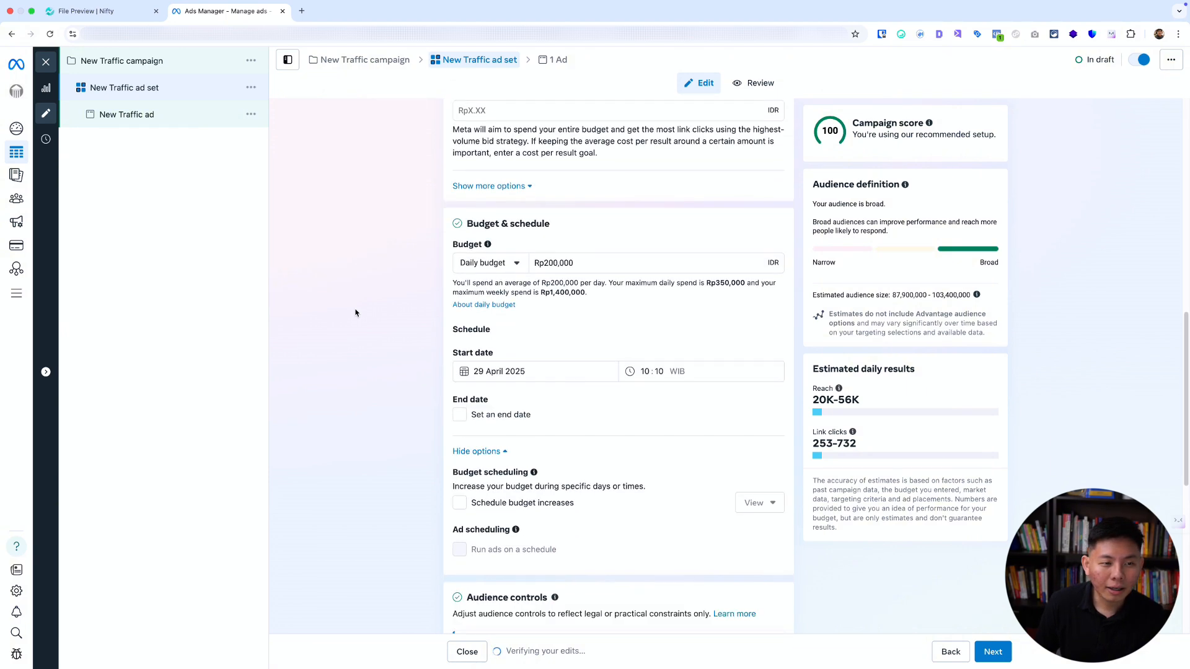
mouse_move(772, 307)
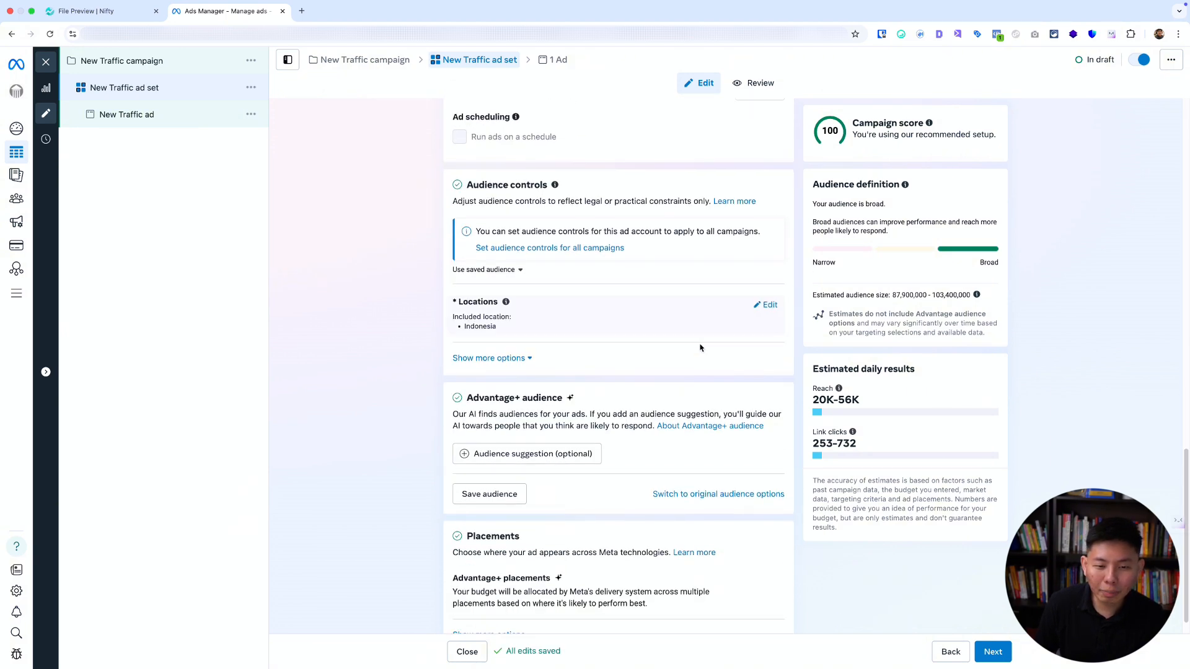
left_click(770, 306)
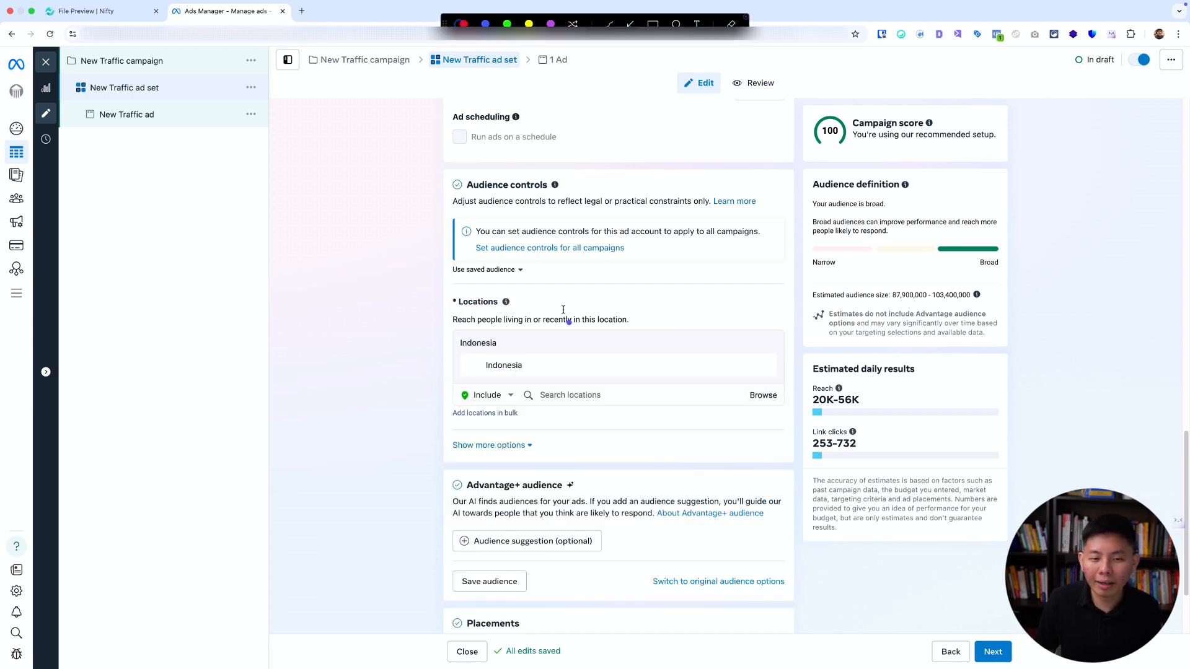
mouse_move(454, 341)
left_mouse_down()
mouse_move(611, 346)
mouse_move(645, 314)
mouse_move(486, 287)
mouse_move(419, 304)
mouse_move(430, 331)
left_mouse_up()
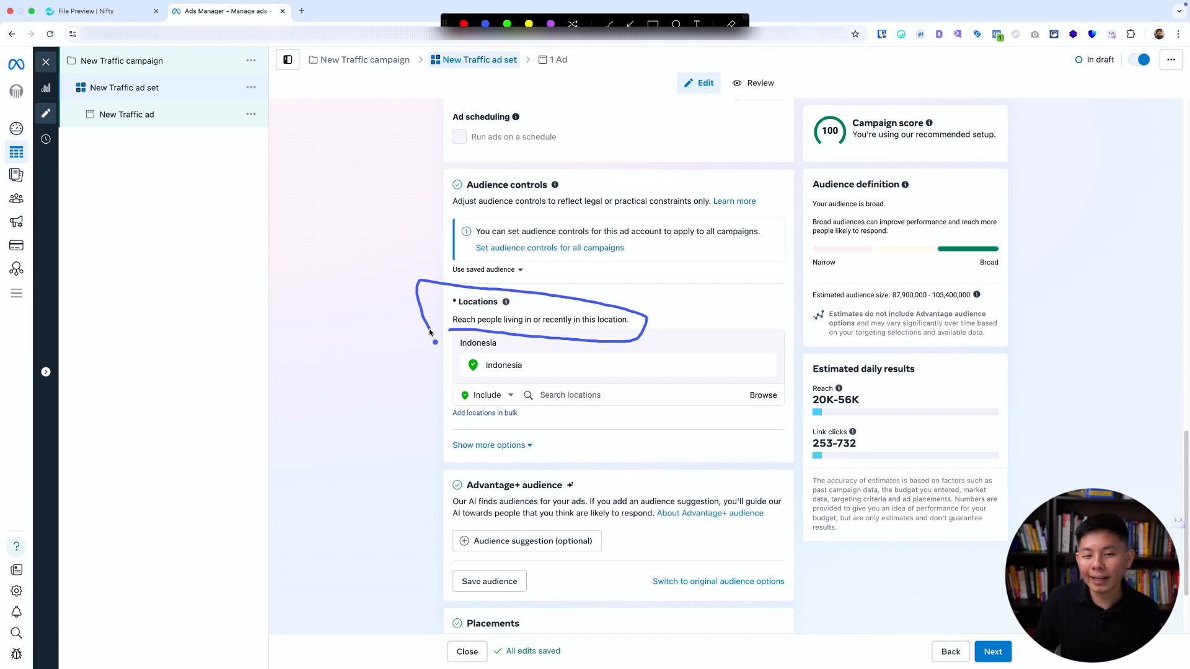
key("Escape")
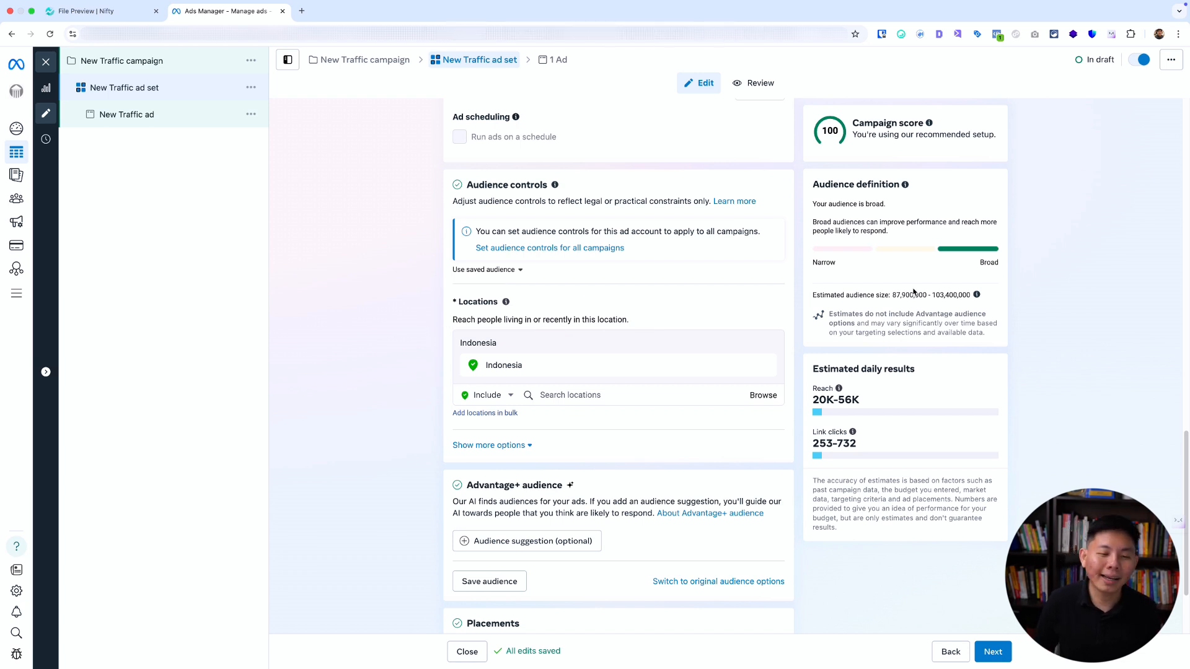
left_click(761, 366)
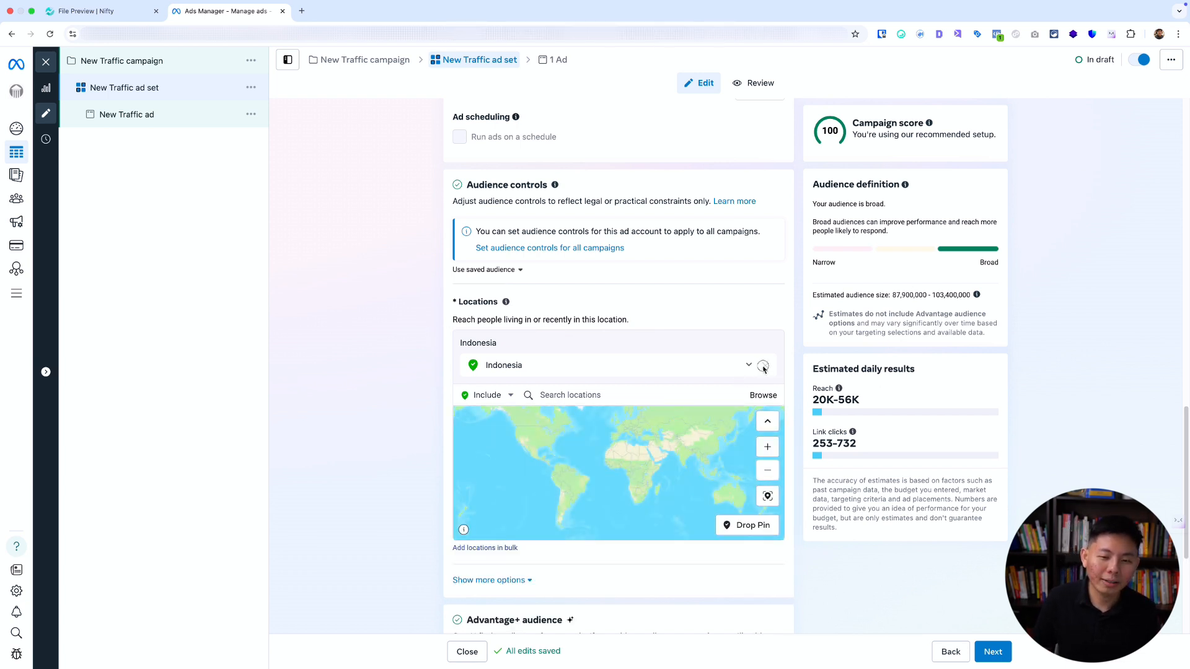
left_click(585, 392)
type("be")
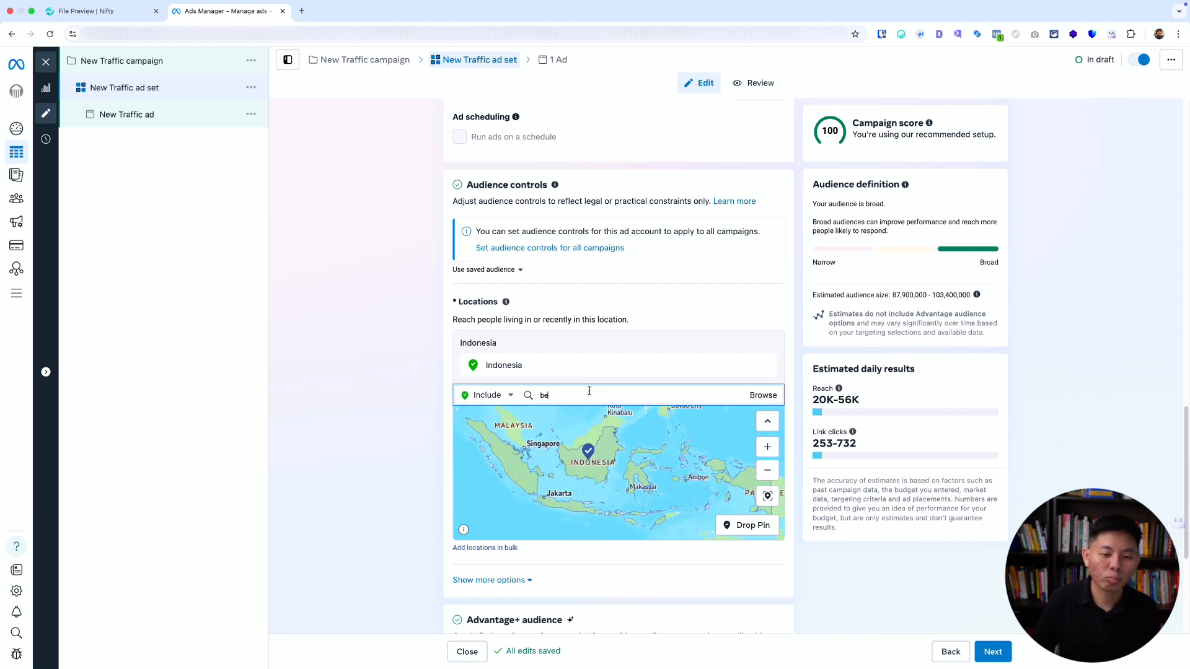
type("kasi")
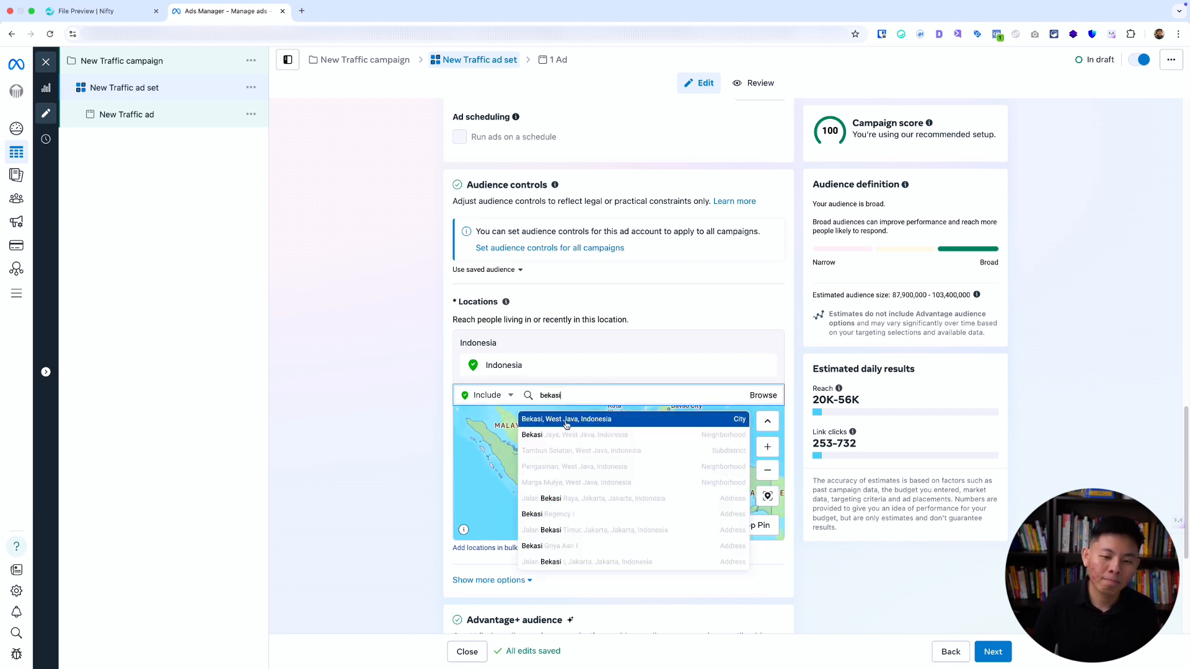
left_click(567, 424)
left_click(589, 365)
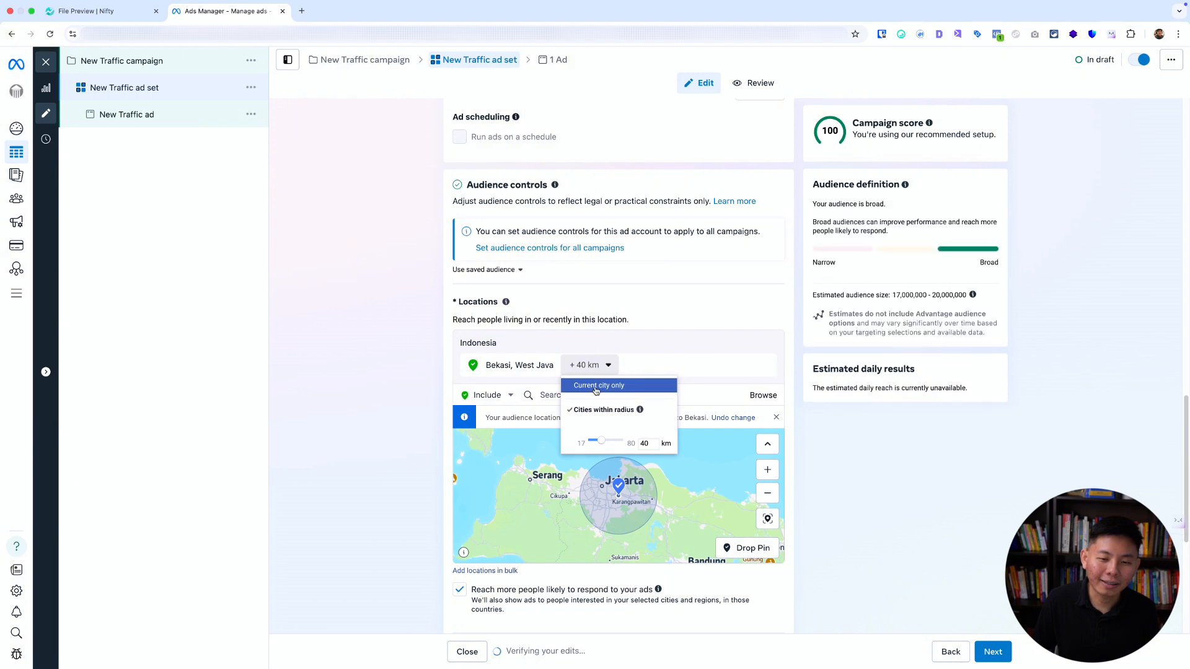
left_click(596, 385)
key("ctrl+a")
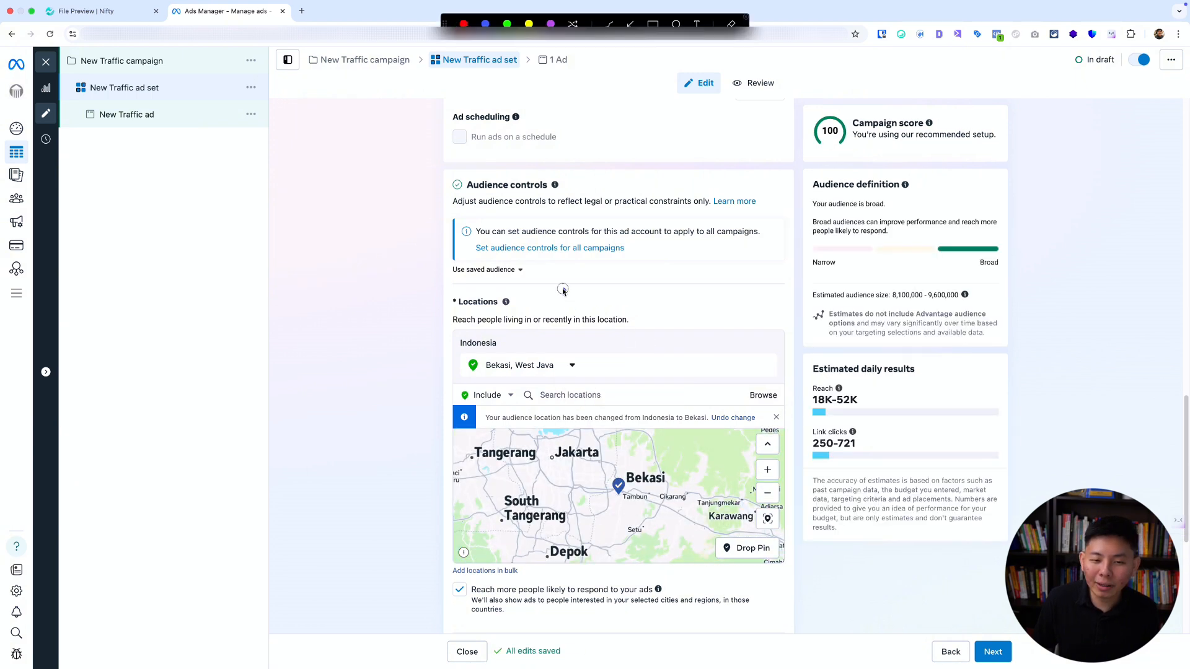
mouse_move(565, 289)
left_mouse_down()
mouse_move(427, 299)
mouse_move(448, 387)
mouse_move(658, 375)
mouse_move(565, 271)
mouse_move(527, 277)
left_mouse_up()
key("Escape")
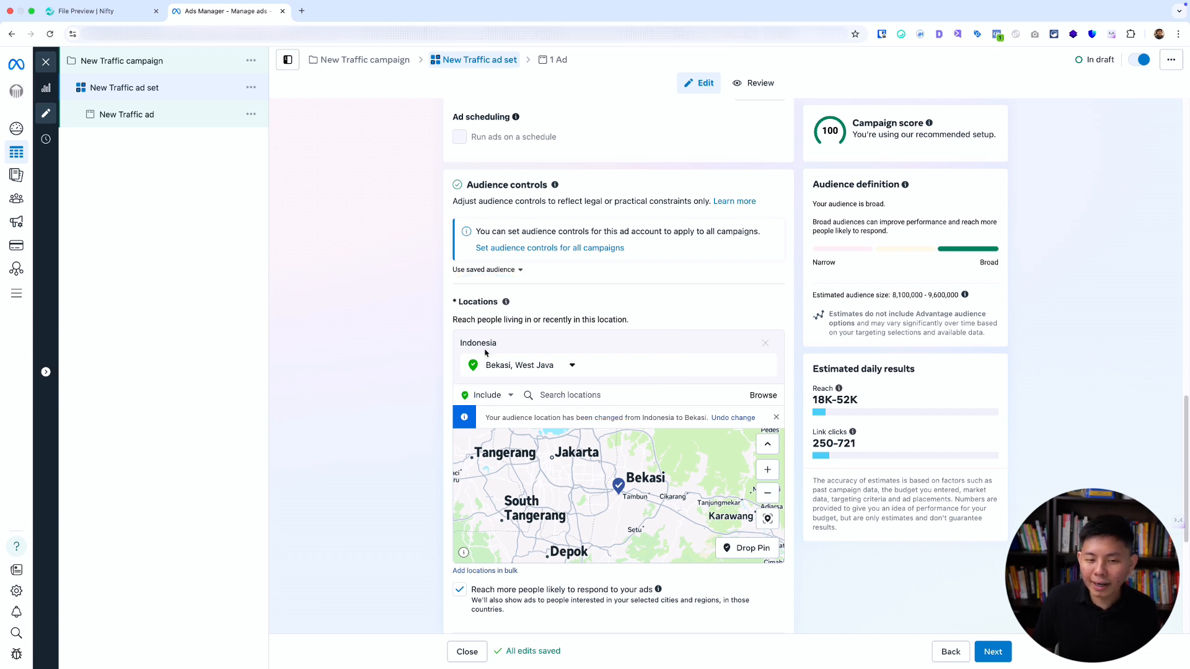
key("ctrl+a")
left_click_drag(499, 328, 579, 326)
key("Escape")
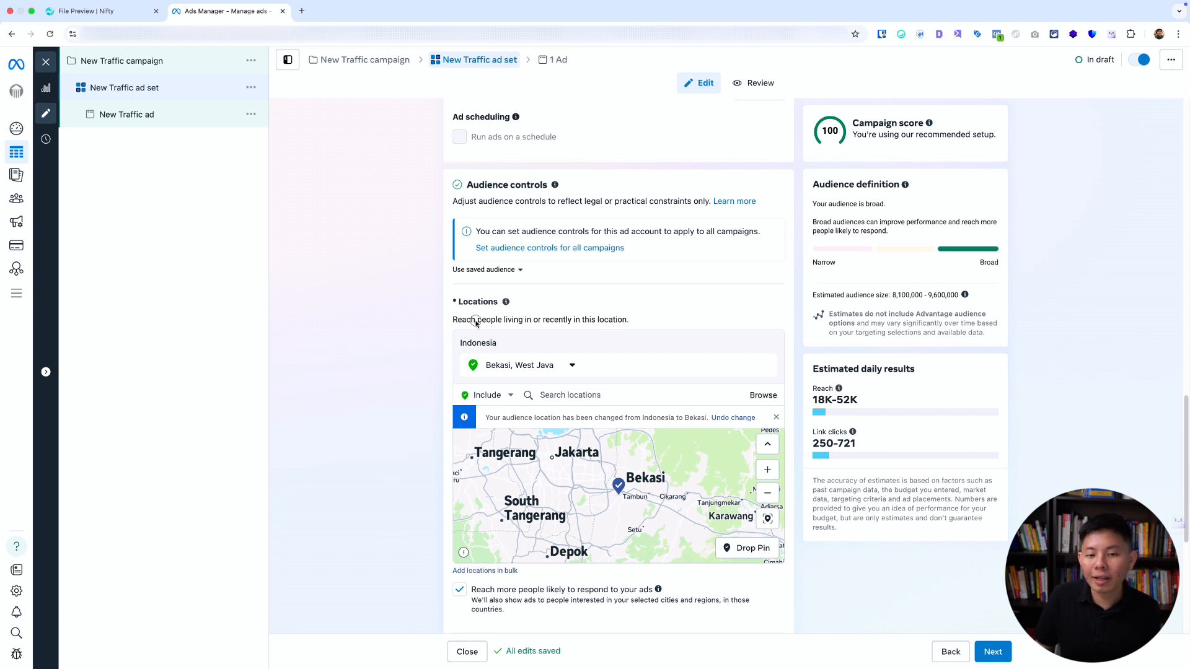
key("ctrl+a")
mouse_move(448, 331)
left_mouse_down()
mouse_move(599, 332)
mouse_move(644, 300)
mouse_move(416, 286)
mouse_move(418, 321)
mouse_move(451, 340)
left_mouse_up()
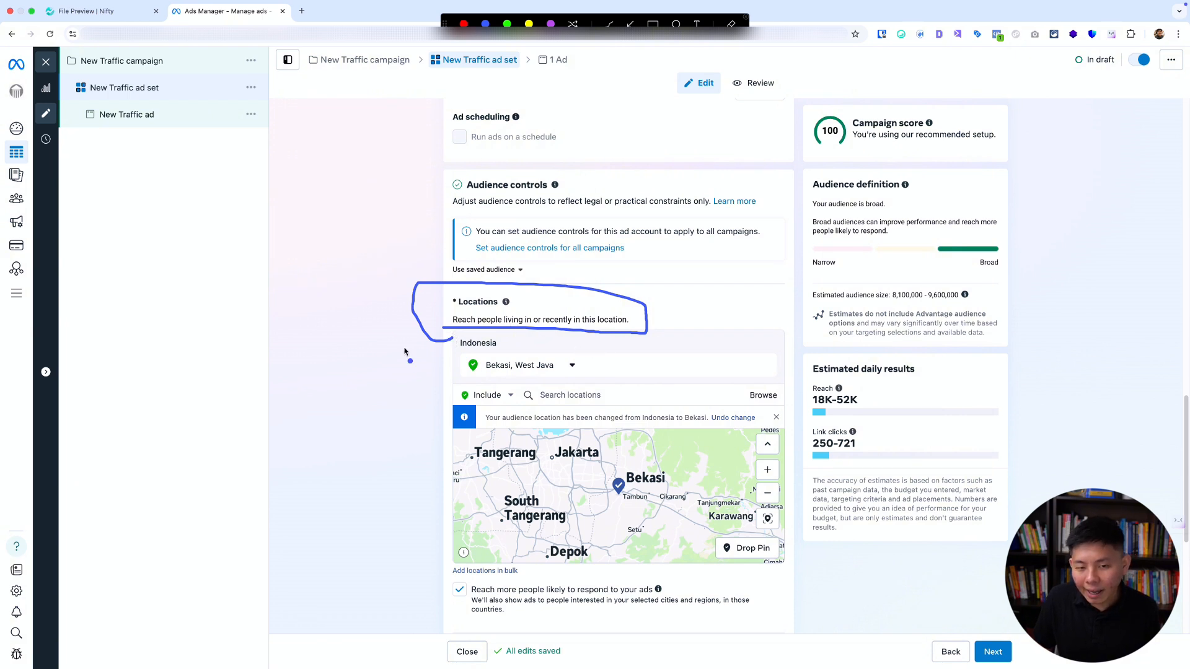
key("Escape")
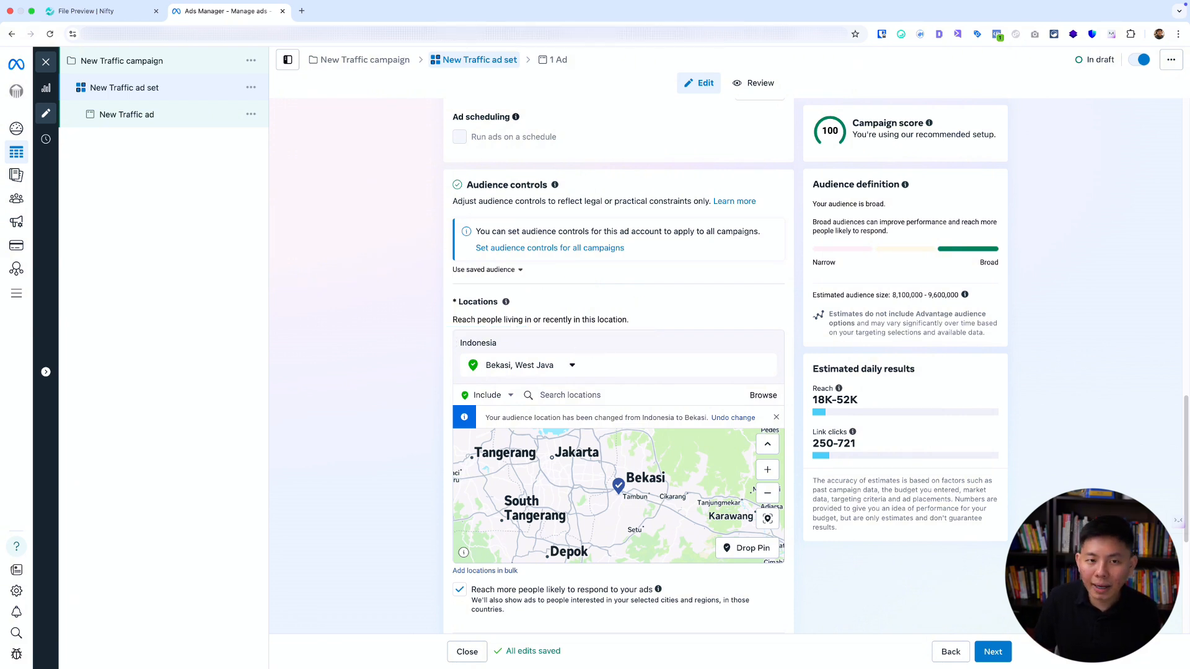
Turn off reaching more people likely to respond to the ads for the Bekasi location.
scroll(356, 330, "down", 3)
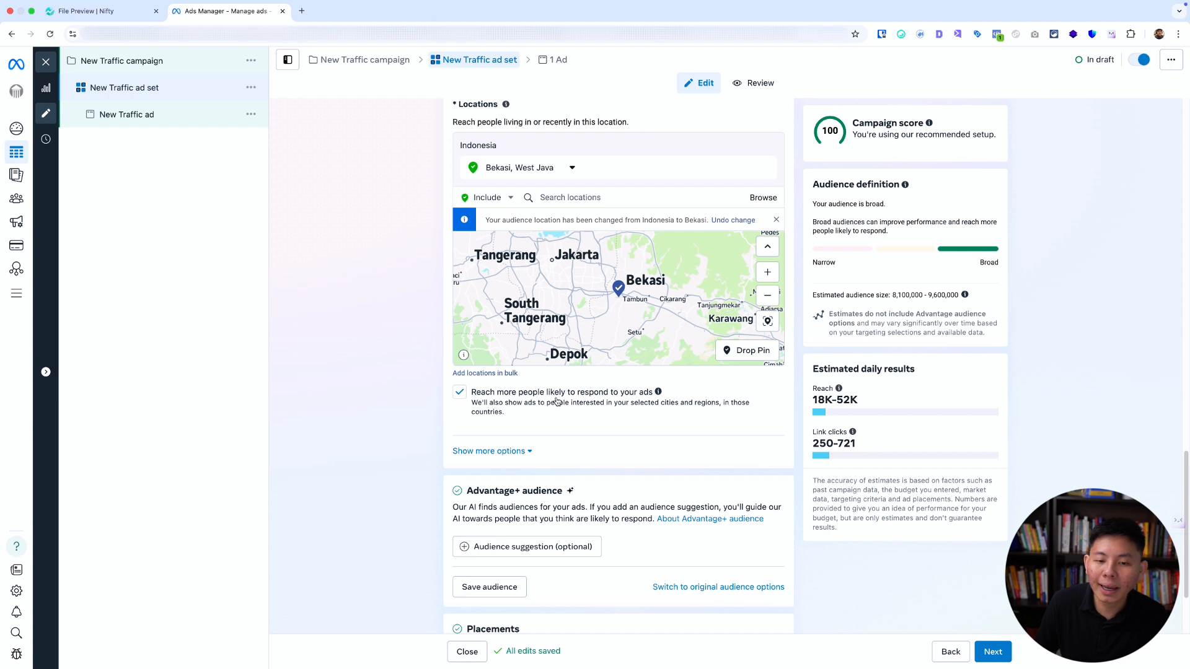
left_click(459, 393)
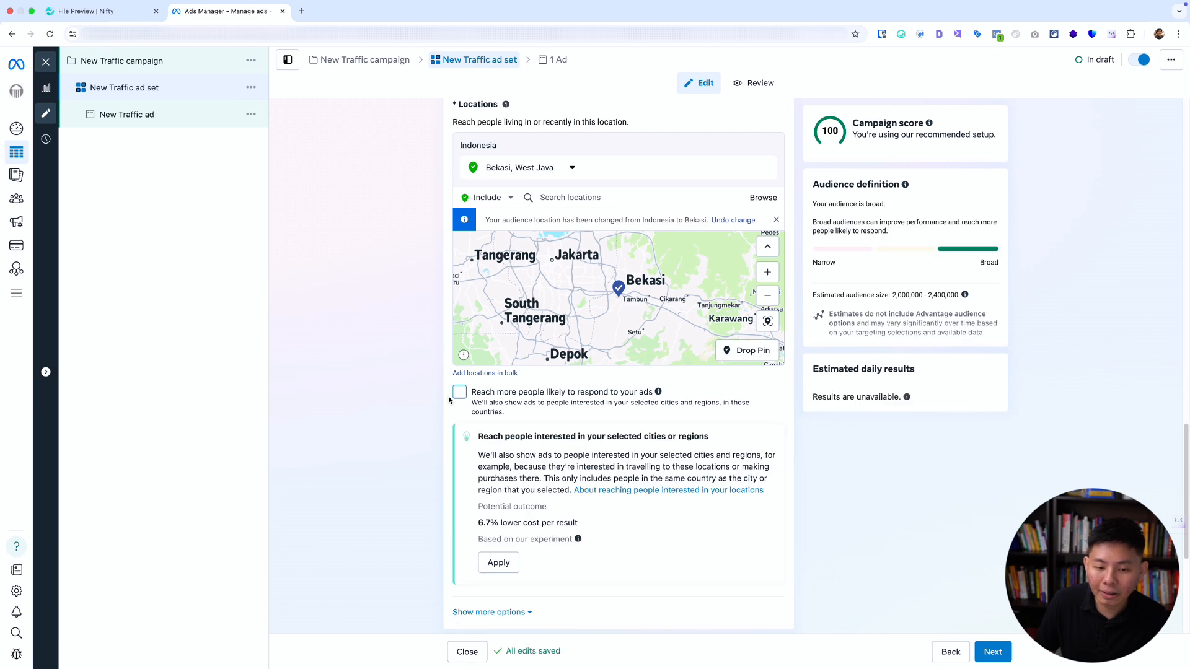
scroll(446, 406, "down", 2)
scroll(446, 406, "up", 3)
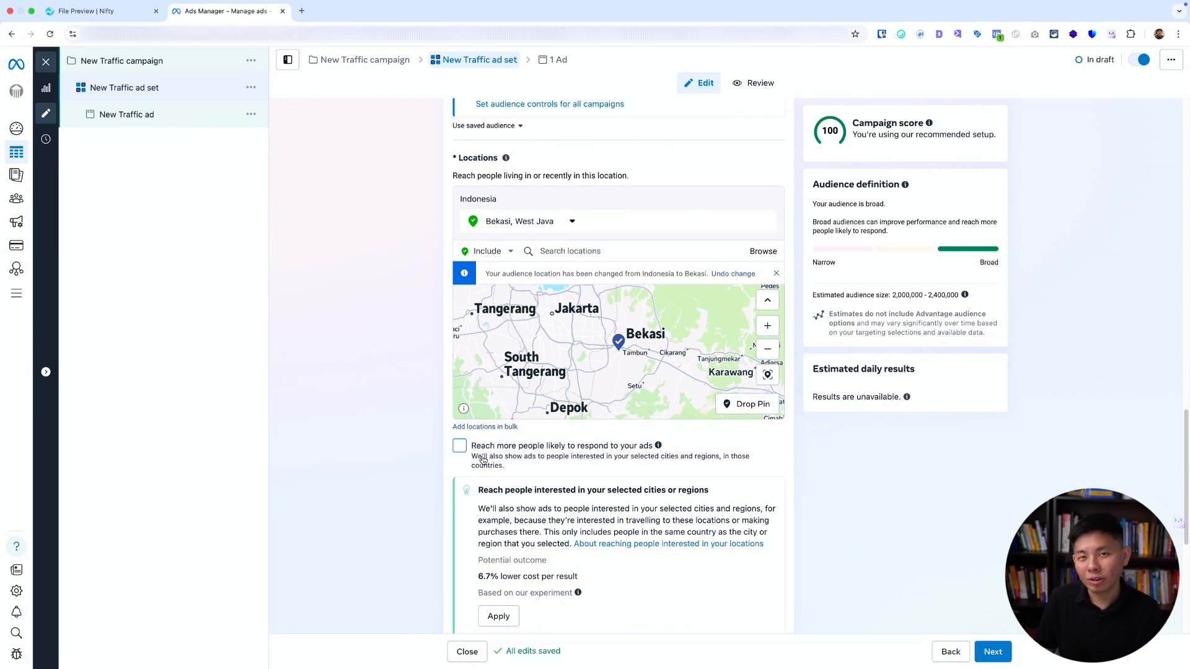
Switch the ad set from Advantage+ audience to the original audience options.
scroll(403, 400, "down", 5)
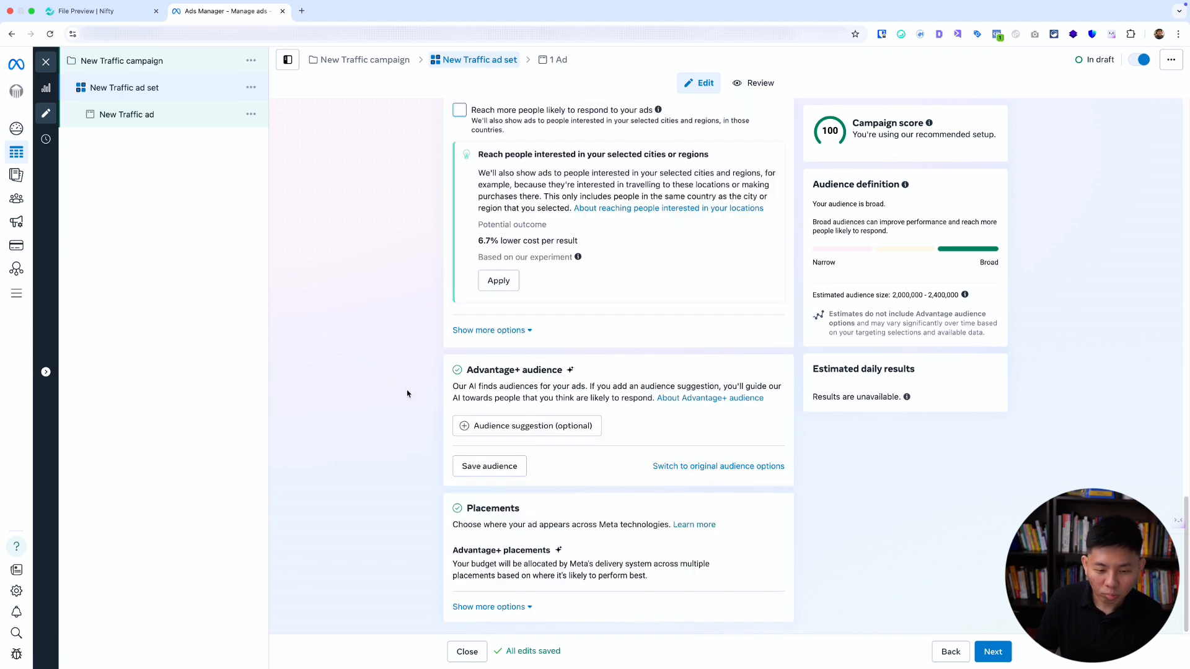
left_click(763, 468)
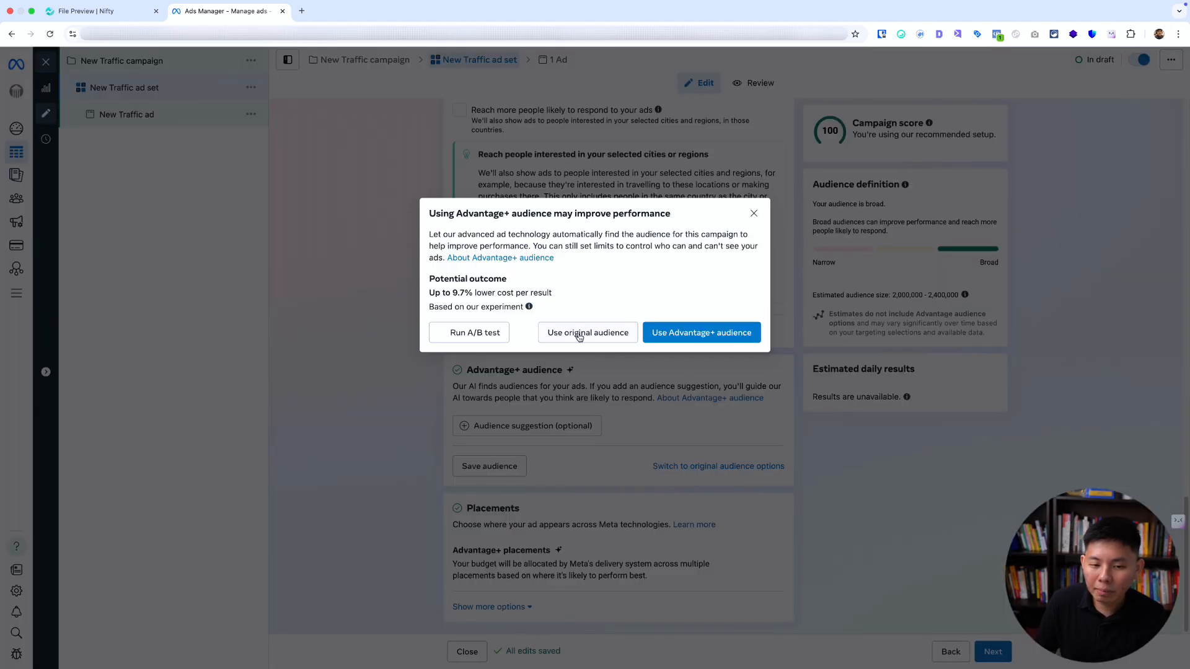
left_click(587, 333)
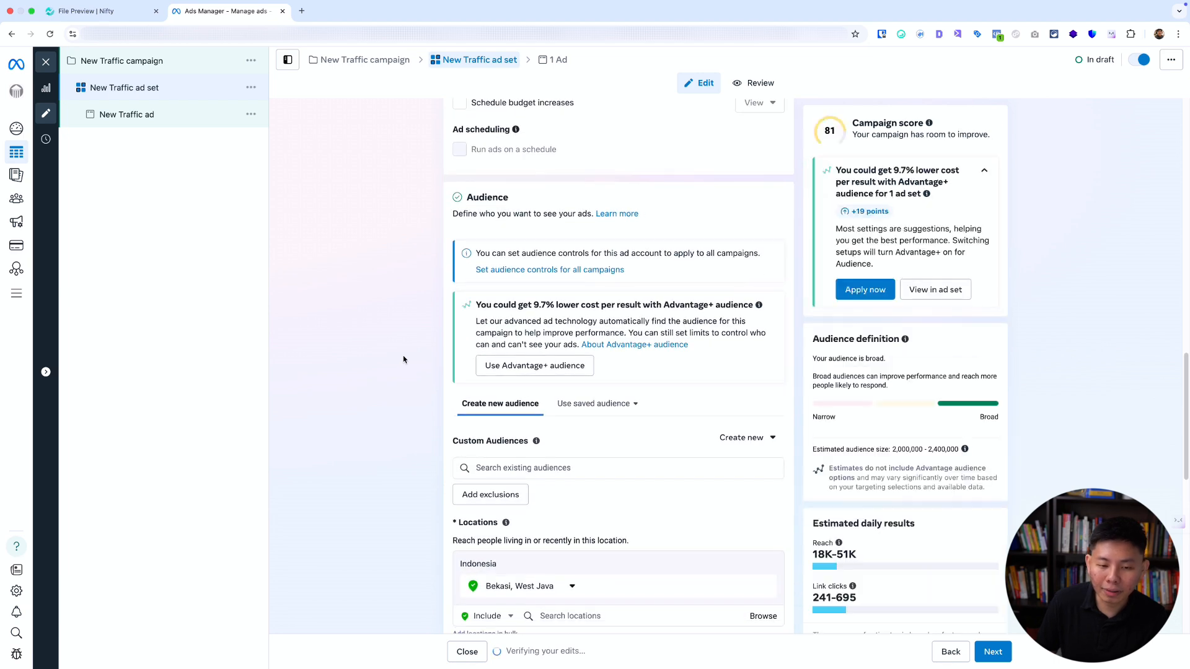
Set the audience's location search to Exclude instead of Include.
scroll(403, 359, "down", 3)
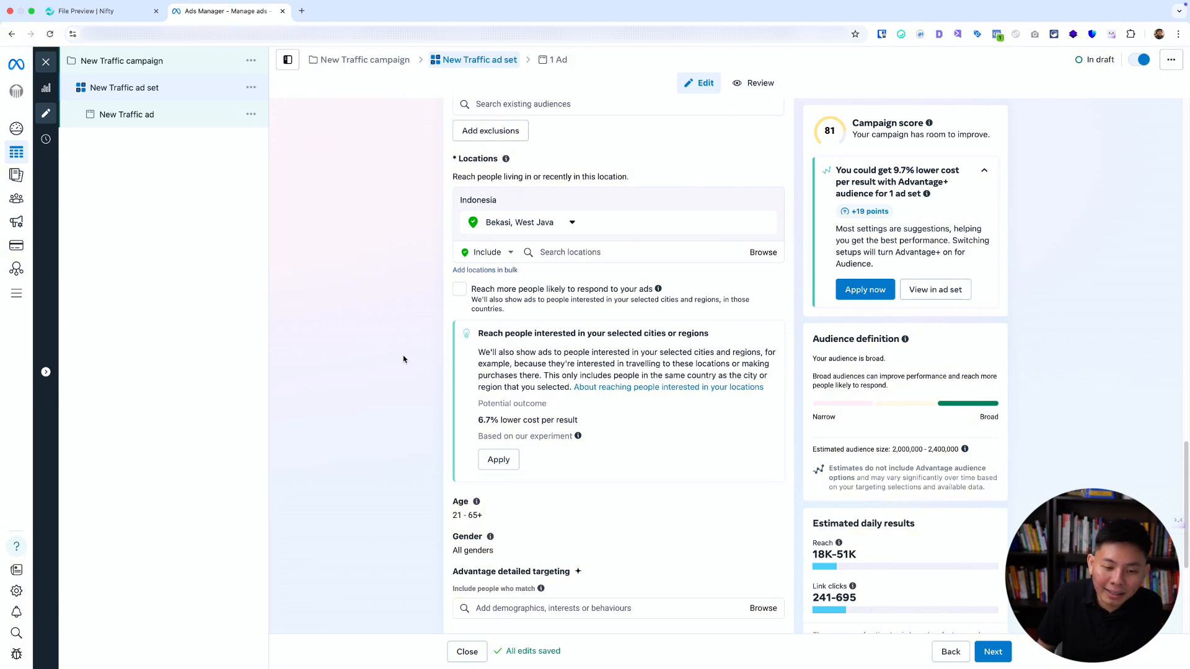
scroll(403, 360, "down", 2)
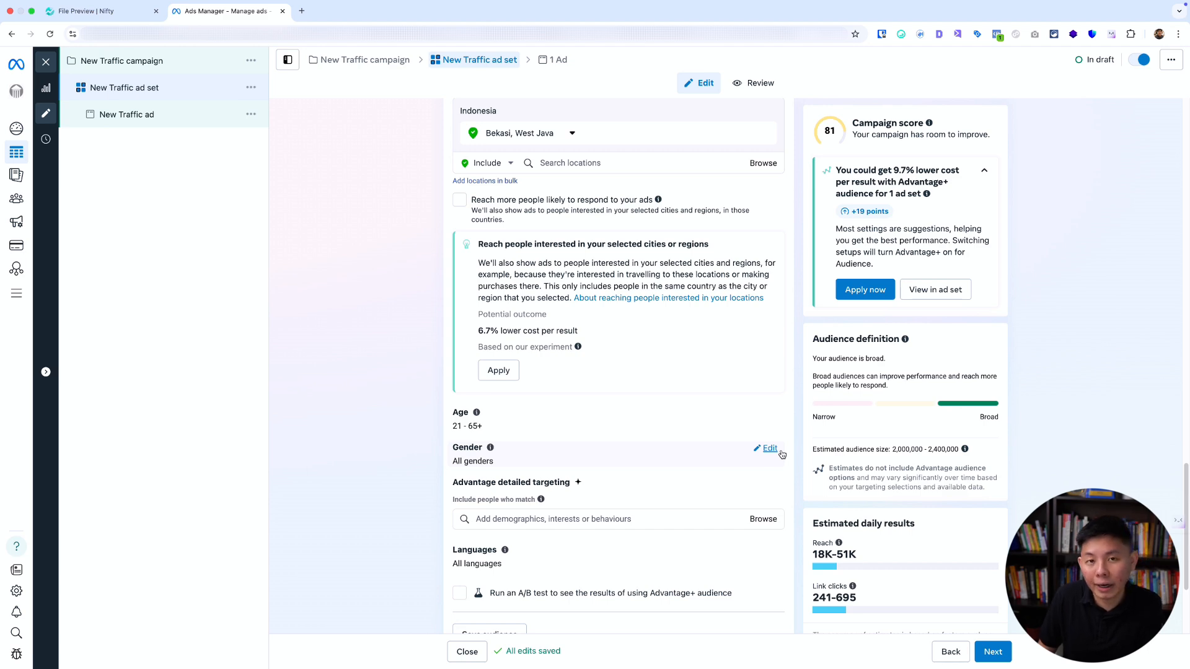
scroll(366, 308, "up", 6)
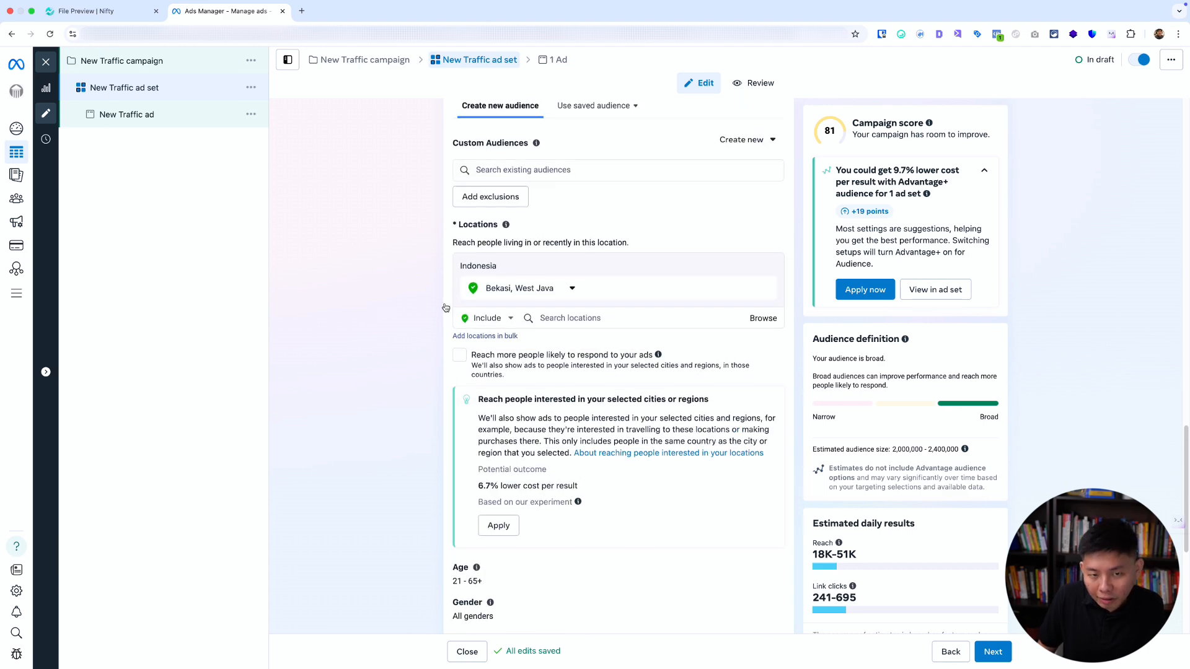
scroll(445, 308, "up", 2)
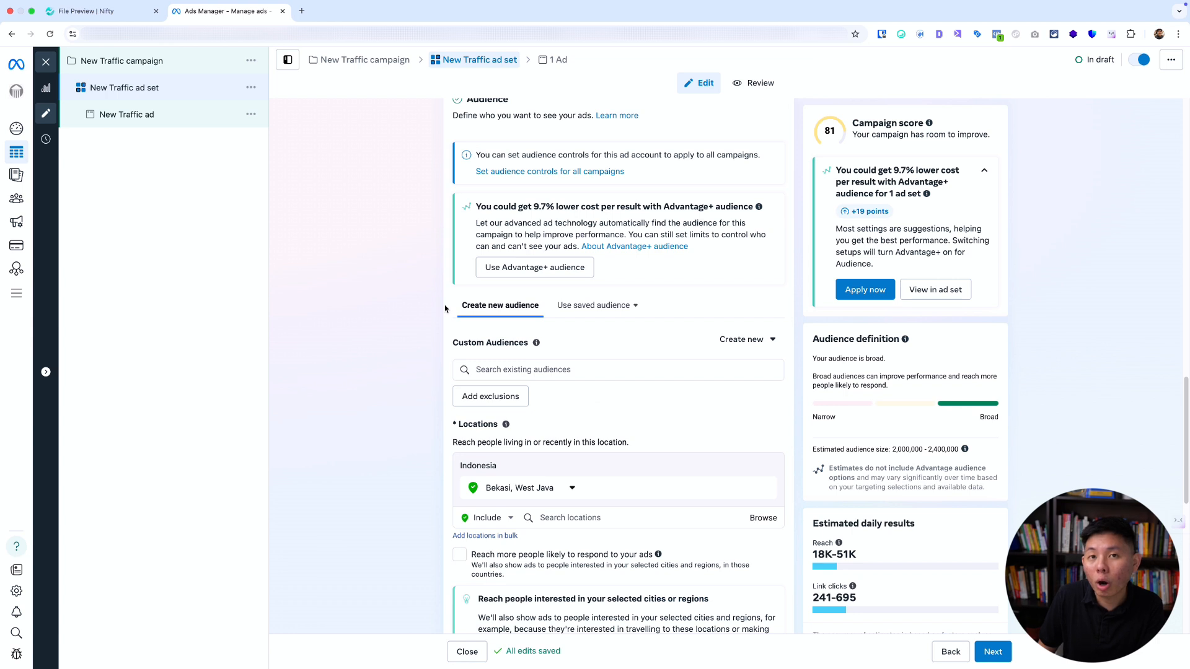
scroll(445, 308, "up", 1)
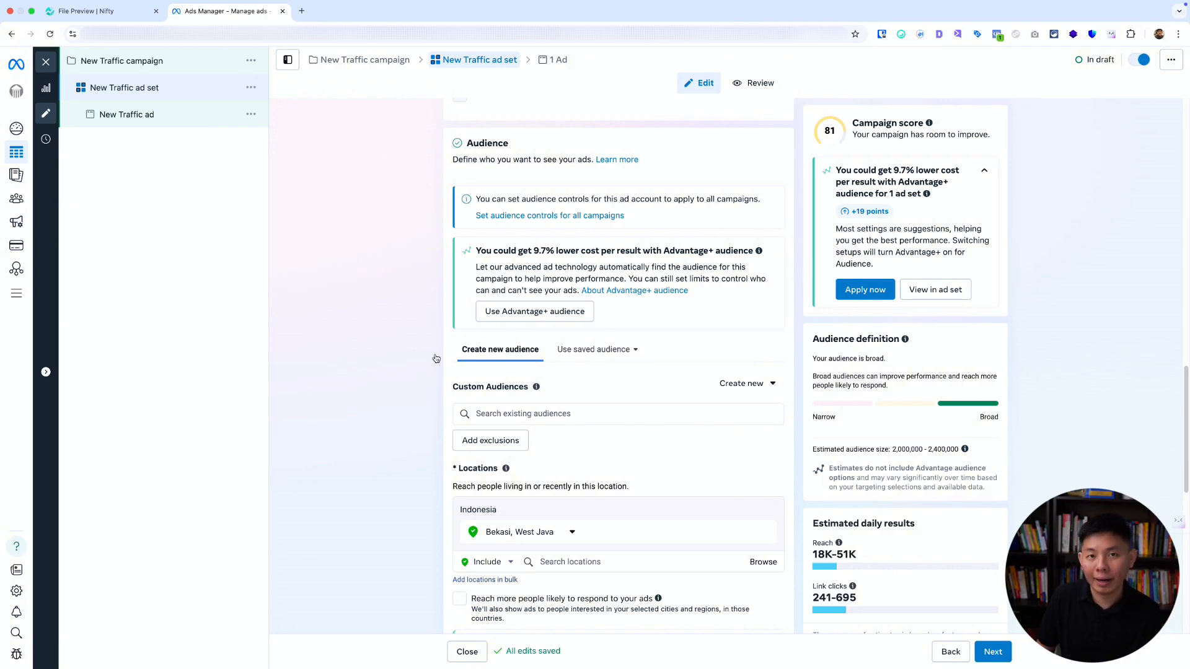
scroll(436, 358, "down", 4)
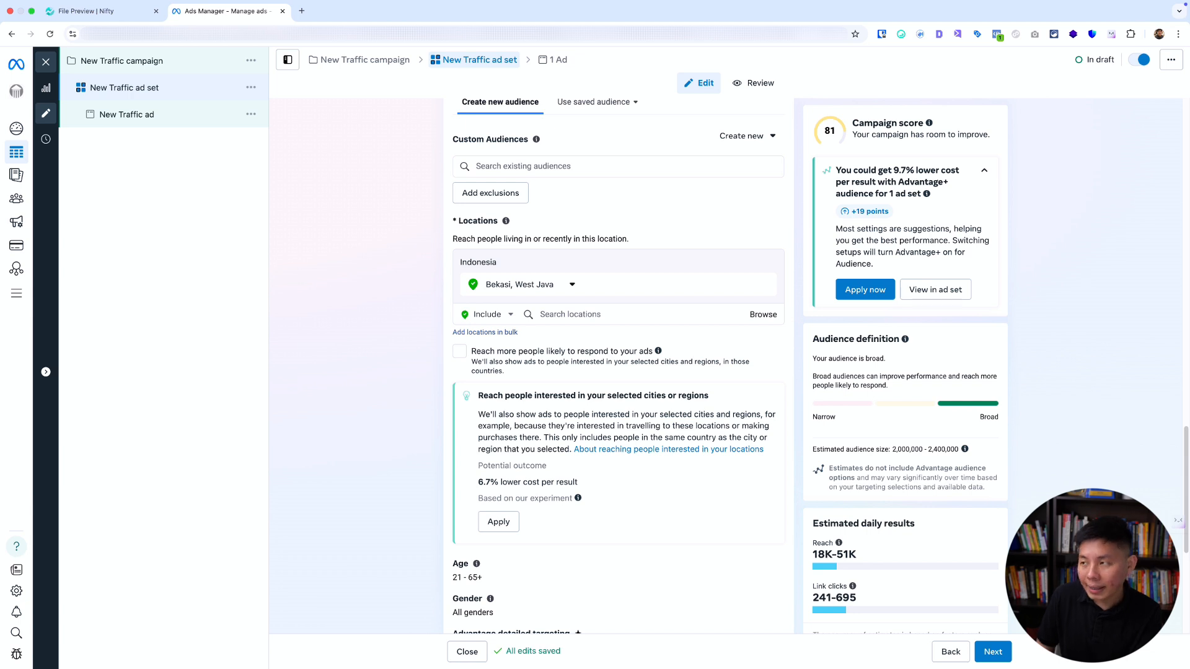
left_click(504, 315)
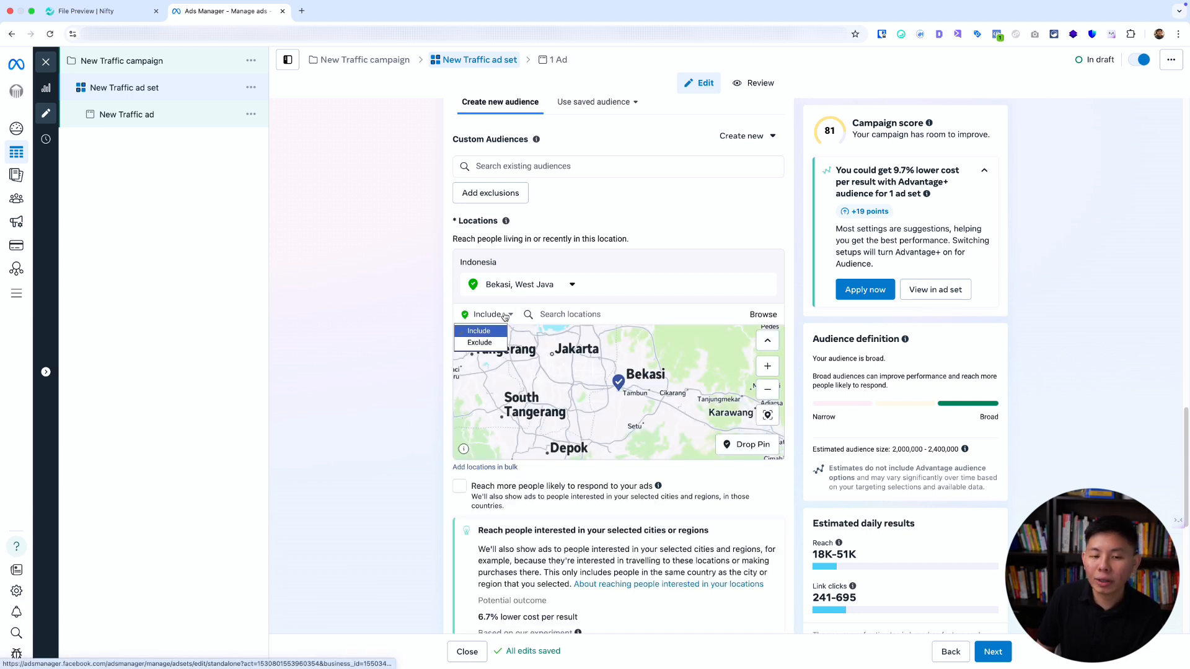
left_click(481, 343)
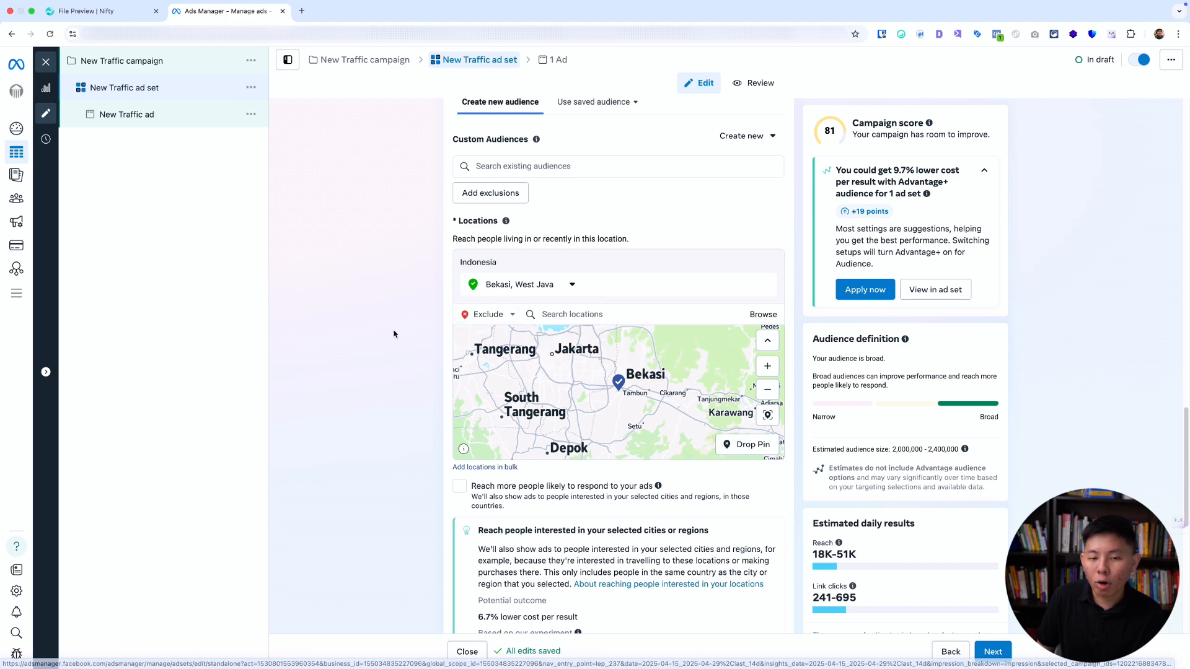
Examine the audience's locations map around Bekasi and eastward across Java towards Surabaya.
scroll(626, 394, "up", 2)
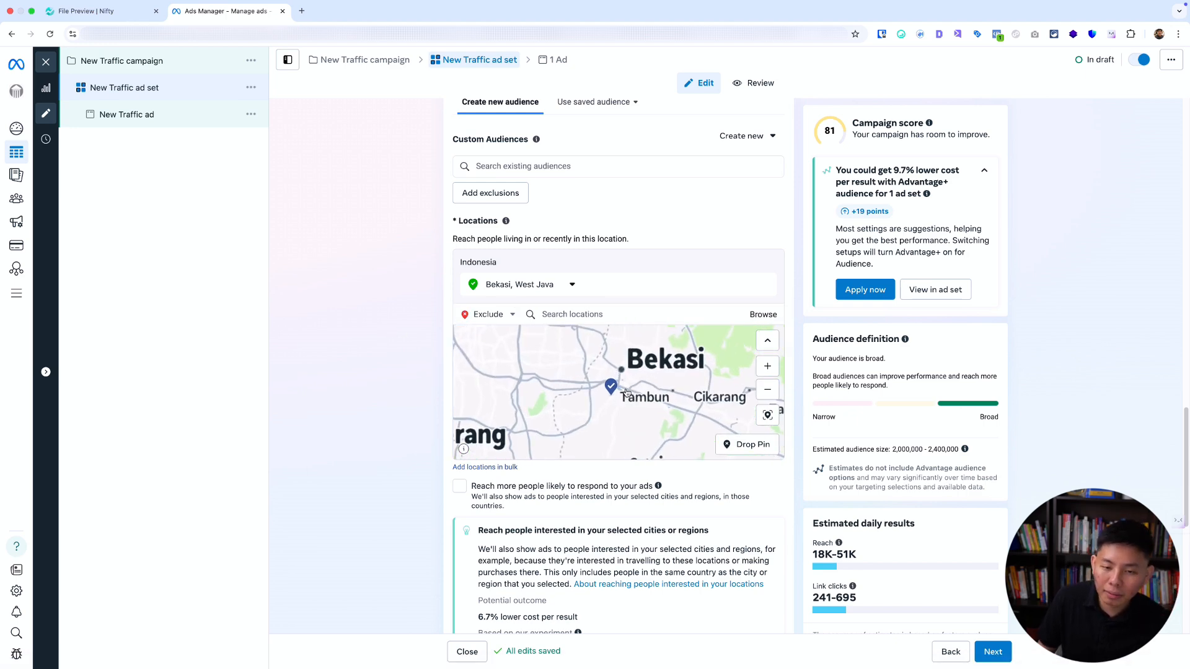
scroll(620, 392, "down", 2)
scroll(619, 393, "down", 2)
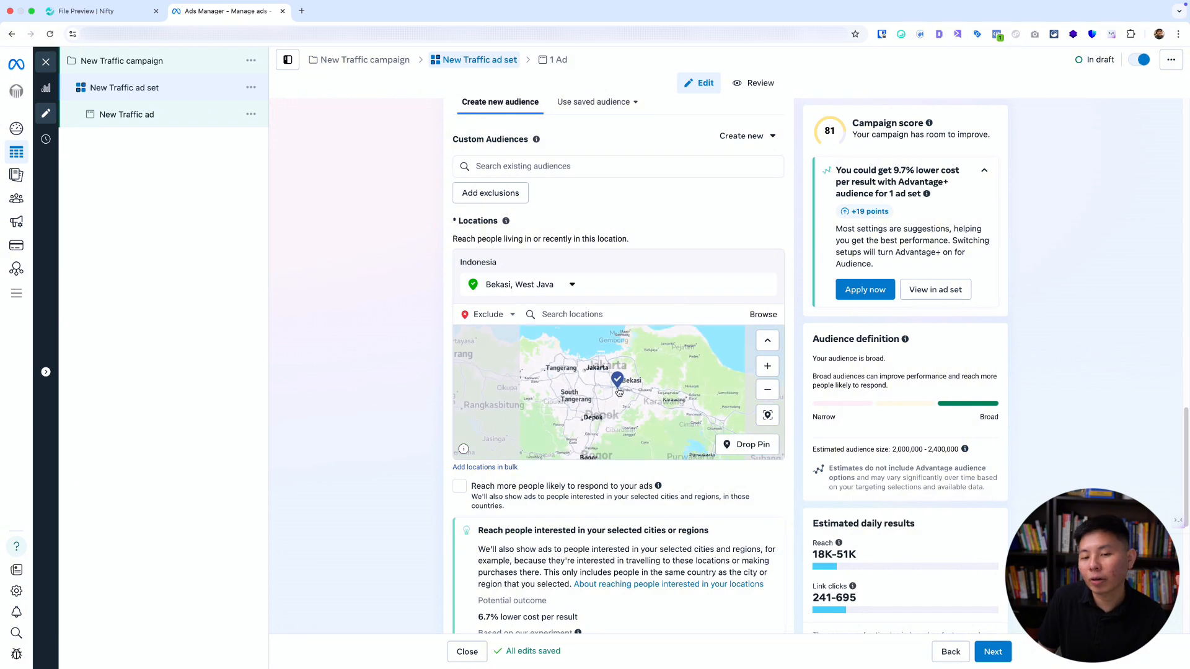
scroll(650, 403, "down", 2)
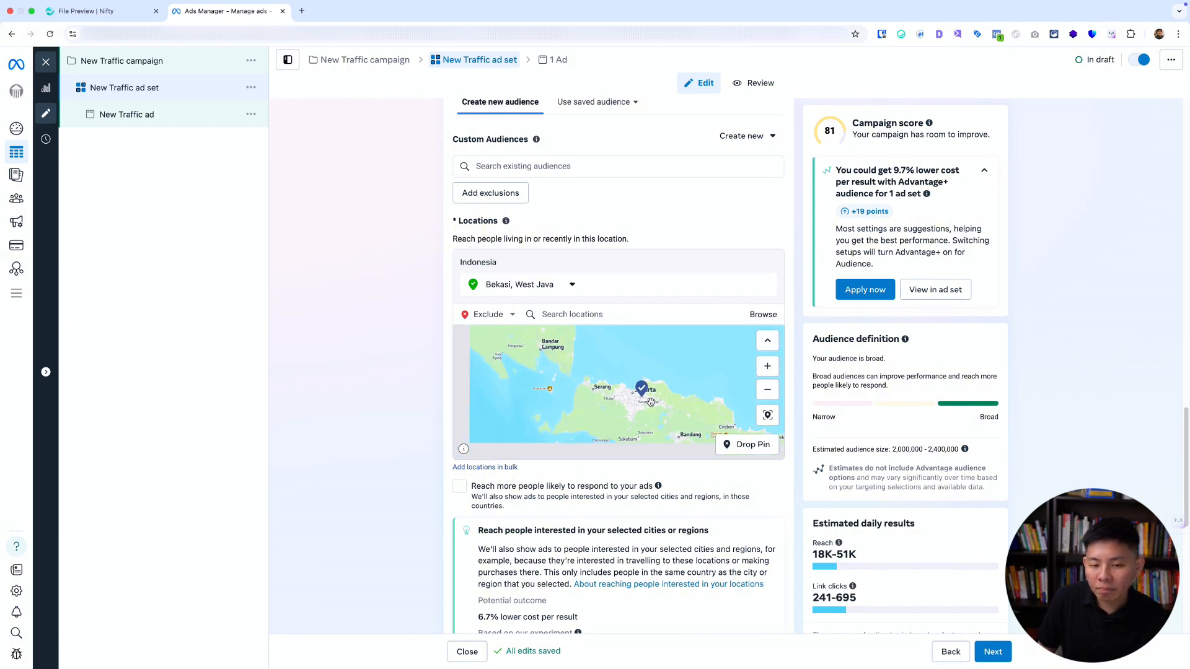
scroll(650, 403, "down", 2)
left_click_drag(586, 422, 468, 358)
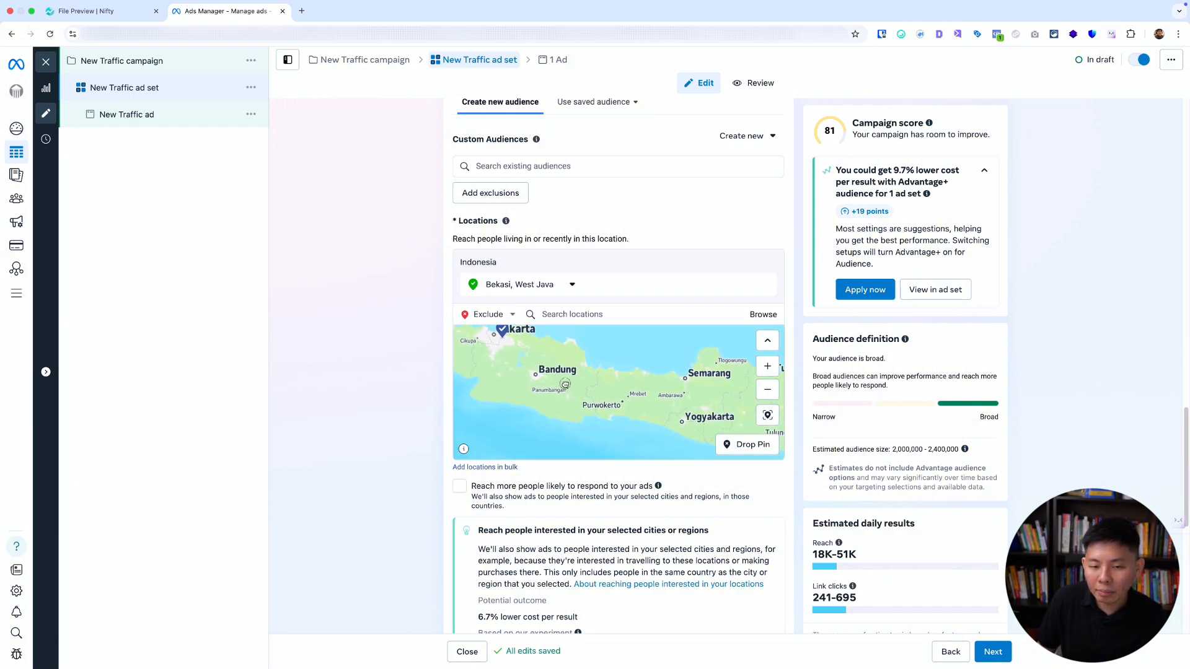
left_click_drag(632, 386, 505, 388)
left_click_drag(662, 406, 543, 356)
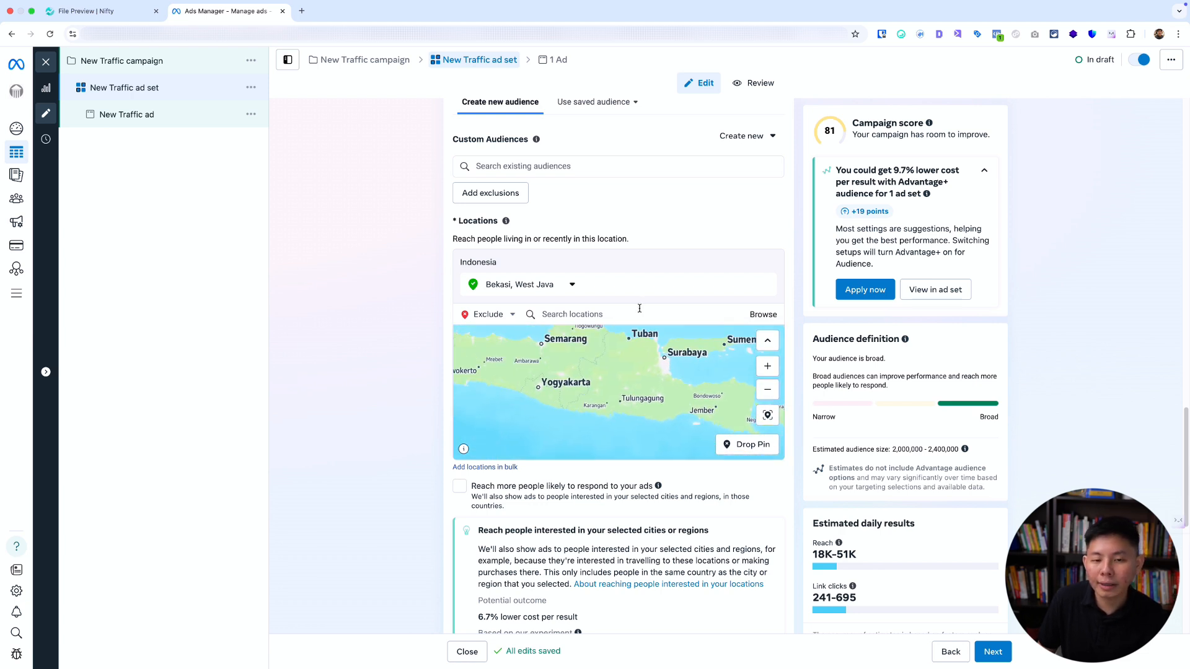
Exclude Denpasar, Bali from the audience's locations, limiting the exclusion to the current city only.
left_click(585, 316)
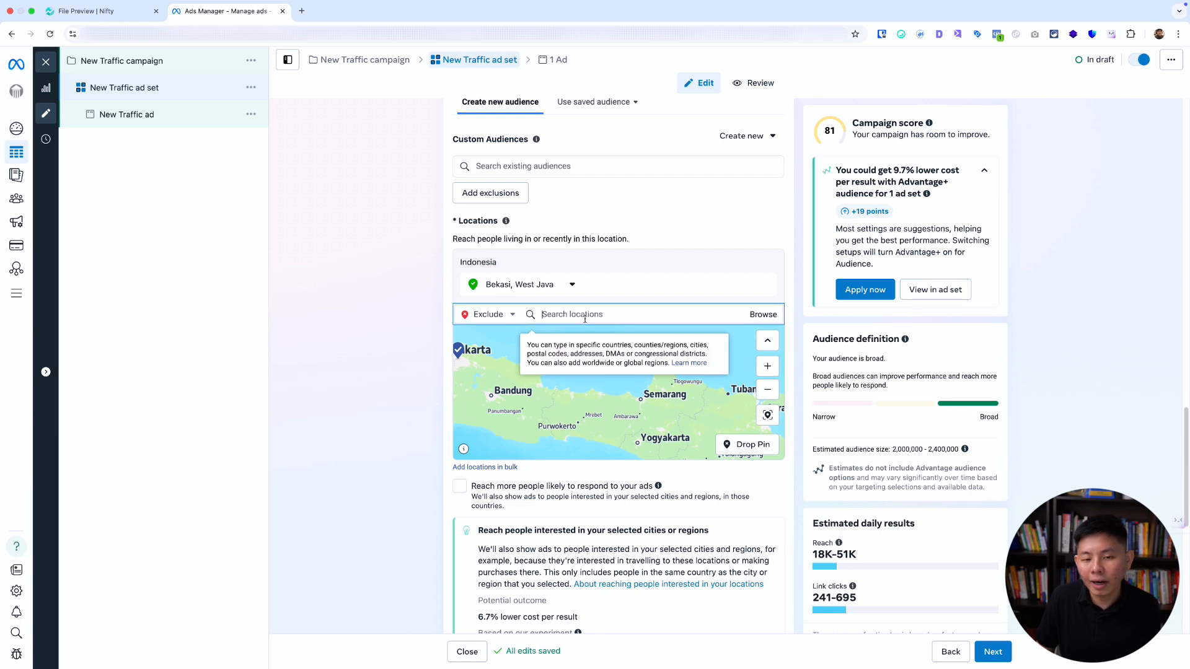
type("denpasar")
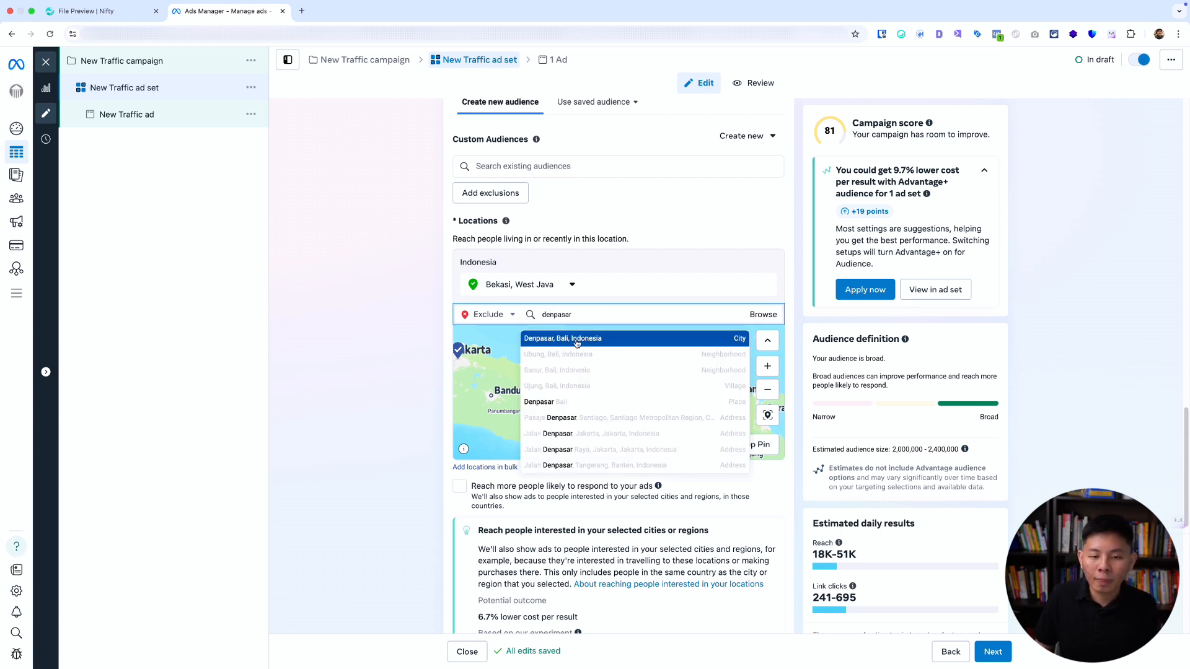
left_click(577, 342)
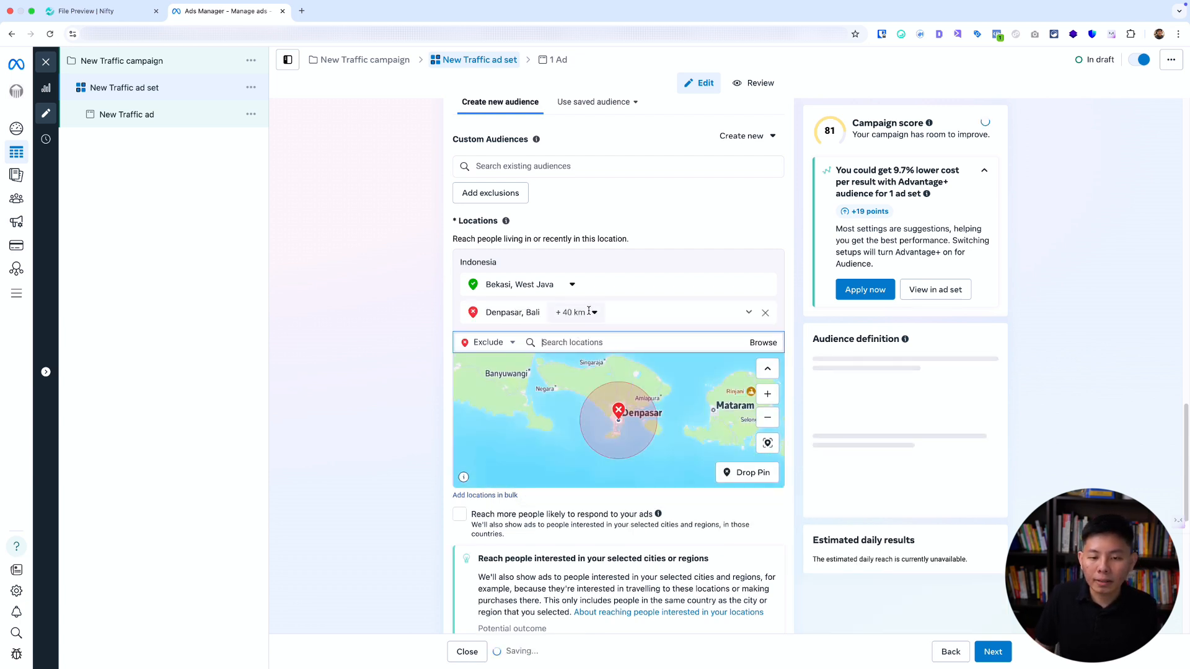
left_click(588, 312)
left_click(588, 334)
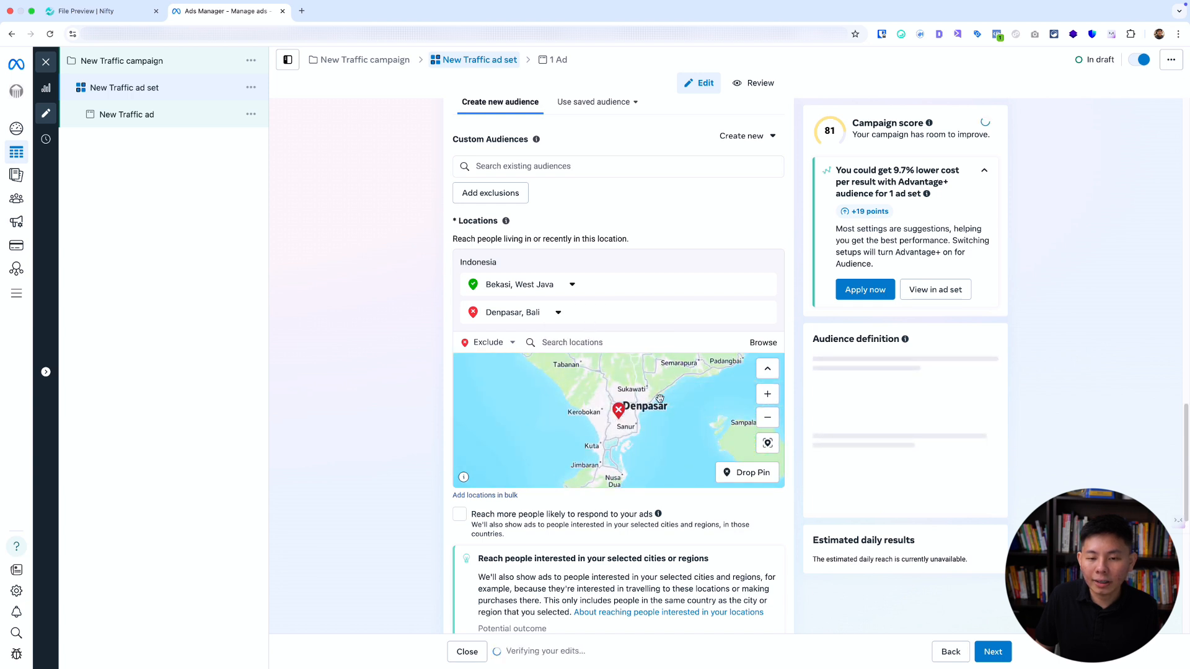
key("ctrl+alt+a")
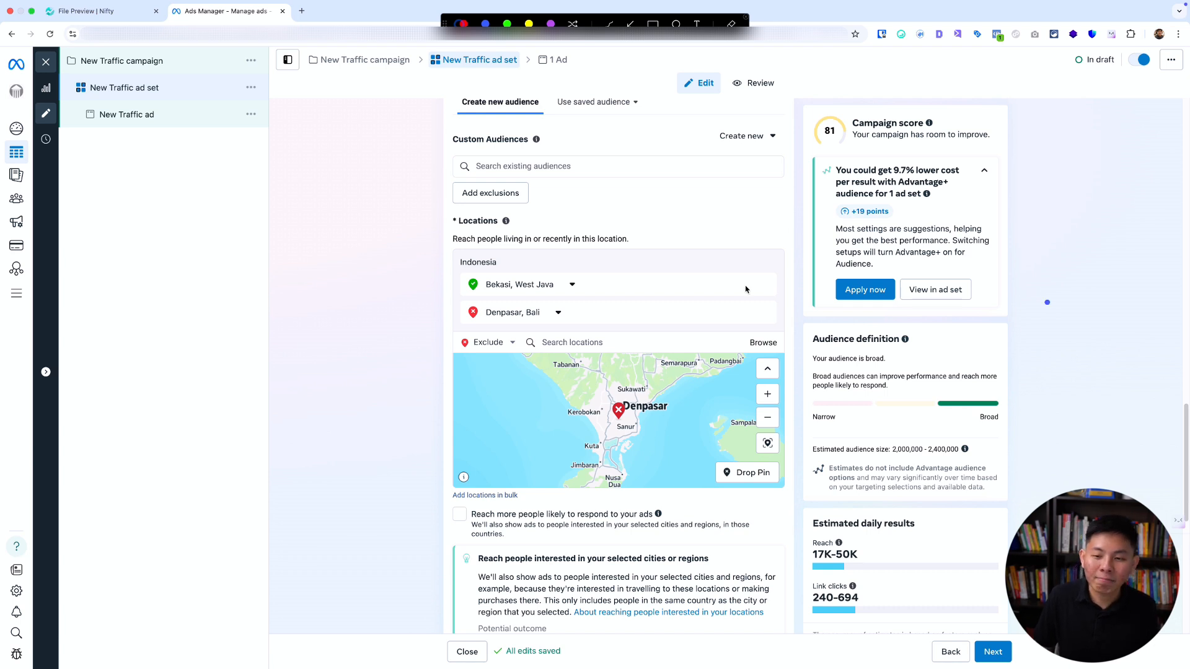
mouse_move(460, 332)
left_mouse_down()
mouse_move(632, 324)
mouse_move(579, 297)
mouse_move(464, 303)
mouse_move(452, 335)
left_mouse_up()
key("Escape")
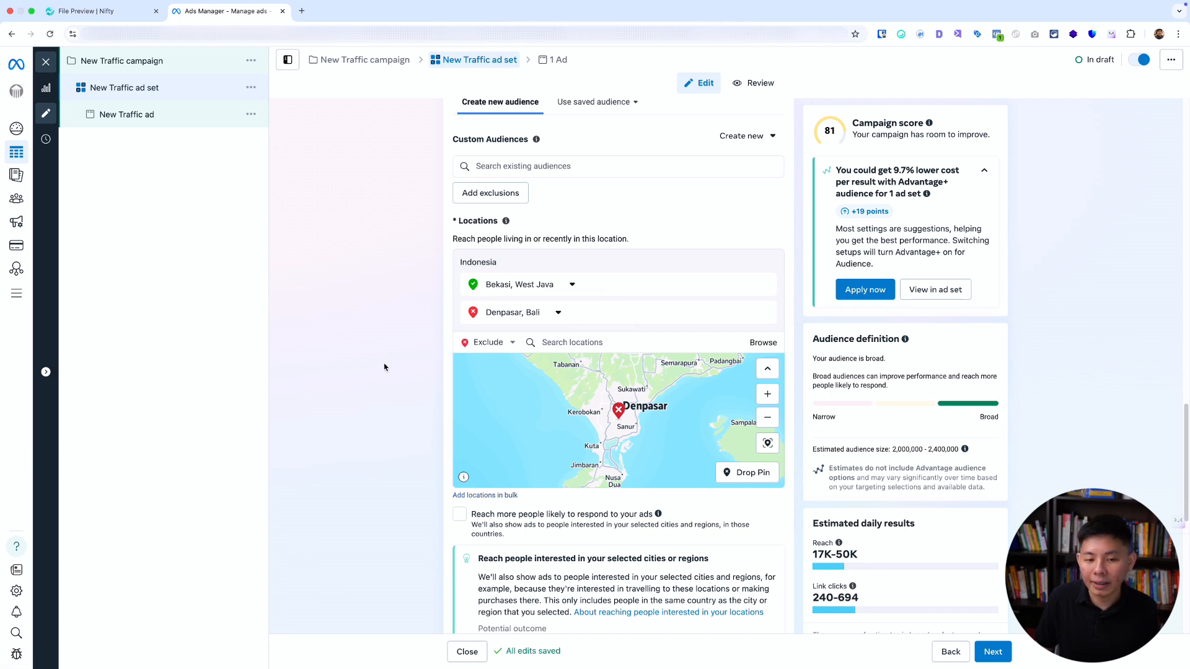
Review the ad set's location, age, gender, detailed targeting, language and placement settings.
scroll(384, 366, "down", 1)
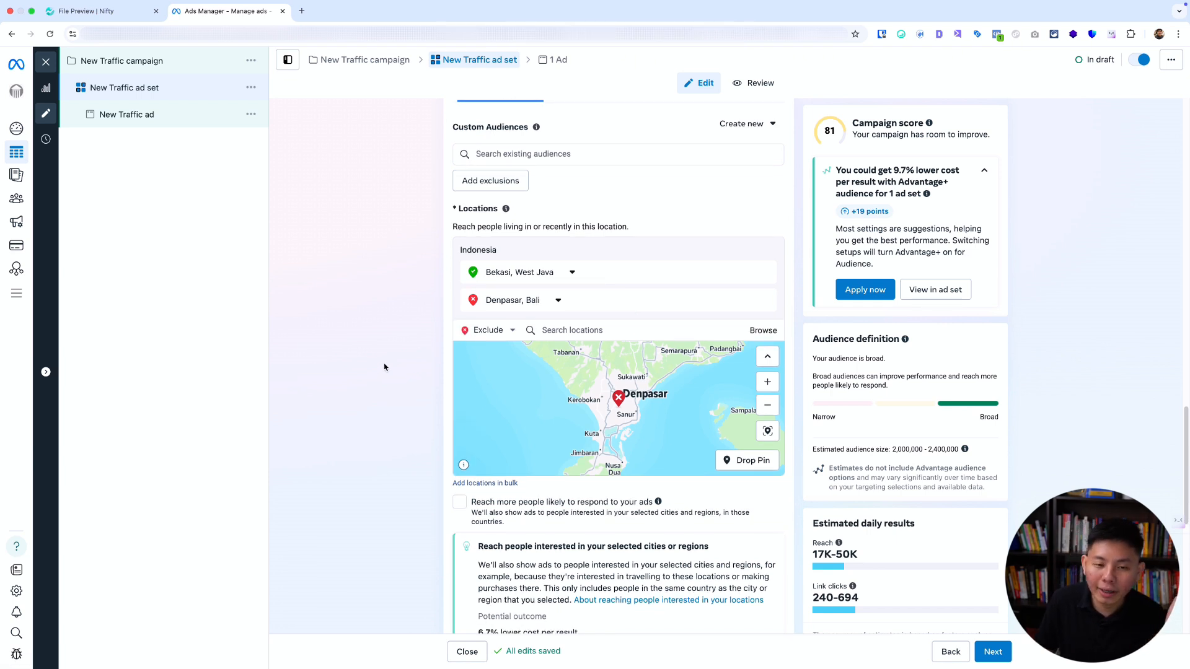
scroll(412, 369, "down", 3)
scroll(413, 369, "up", 2)
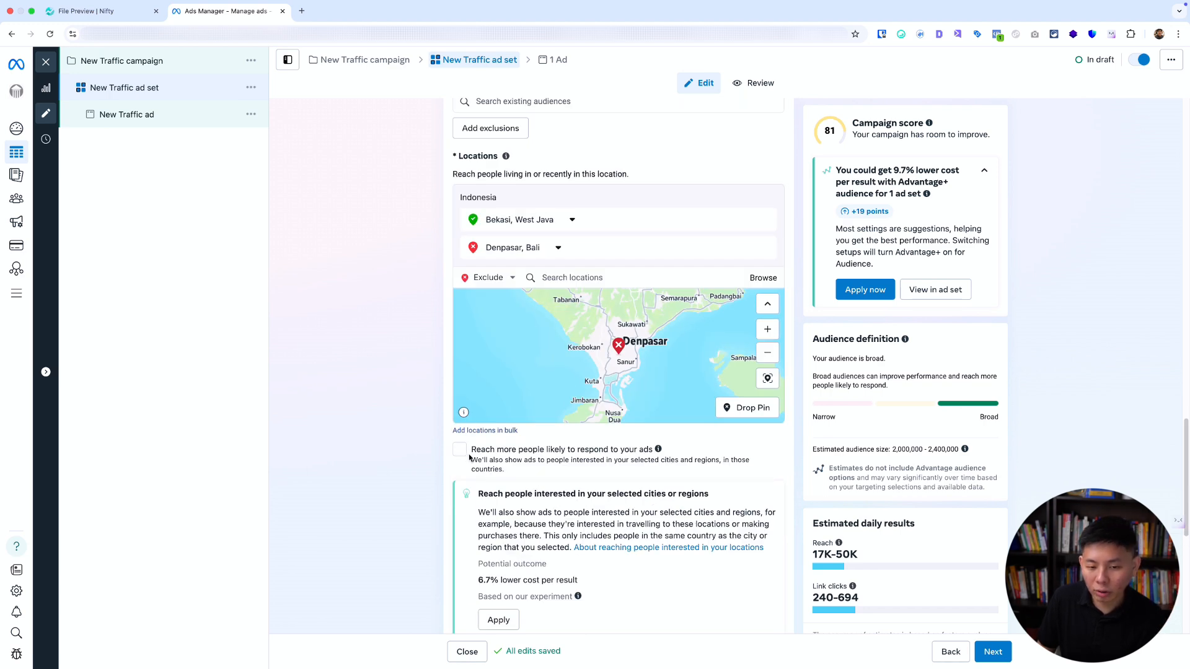
scroll(470, 457, "down", 7)
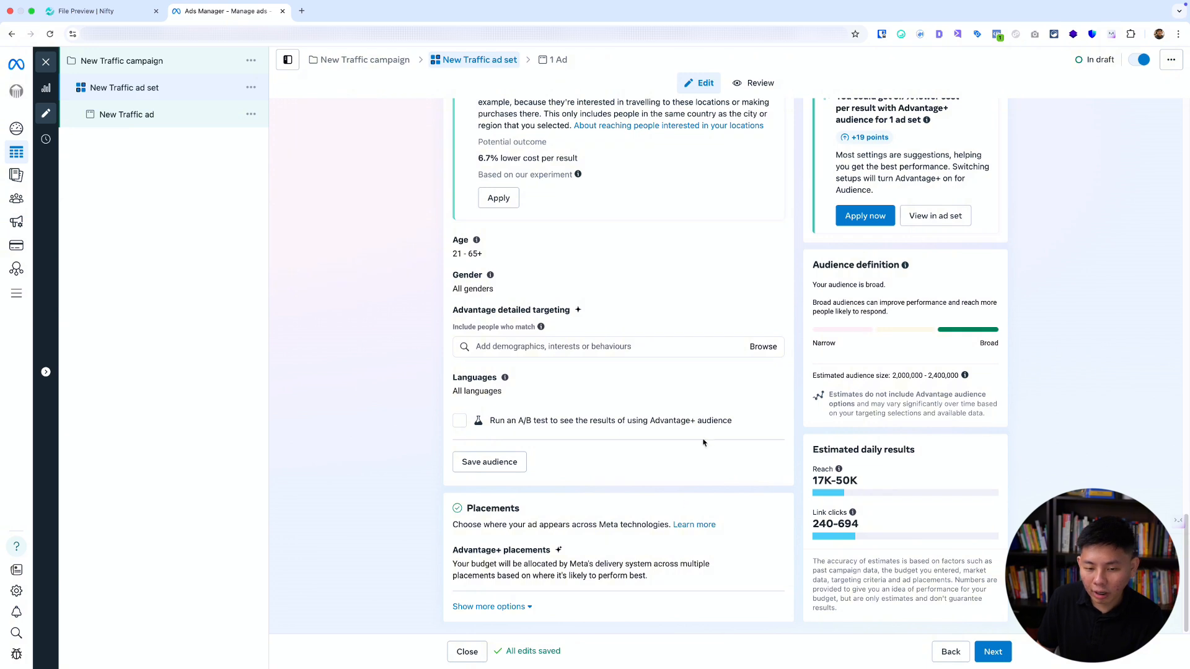
scroll(556, 458, "up", 1)
scroll(427, 419, "up", 7)
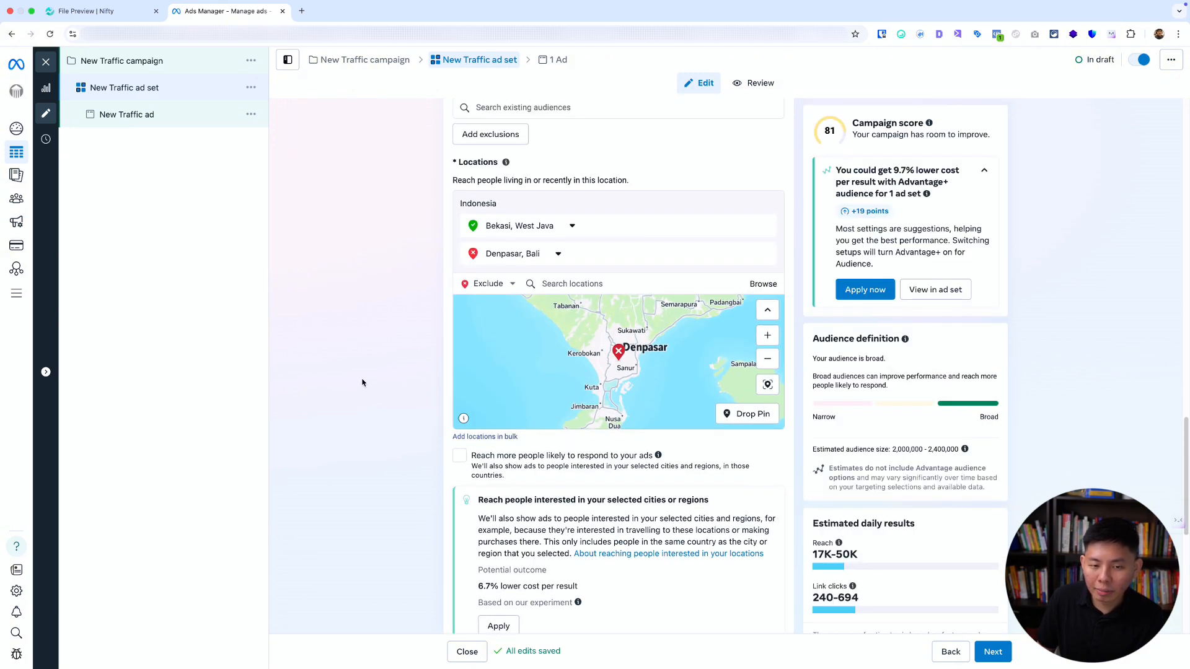
scroll(362, 384, "up", 2)
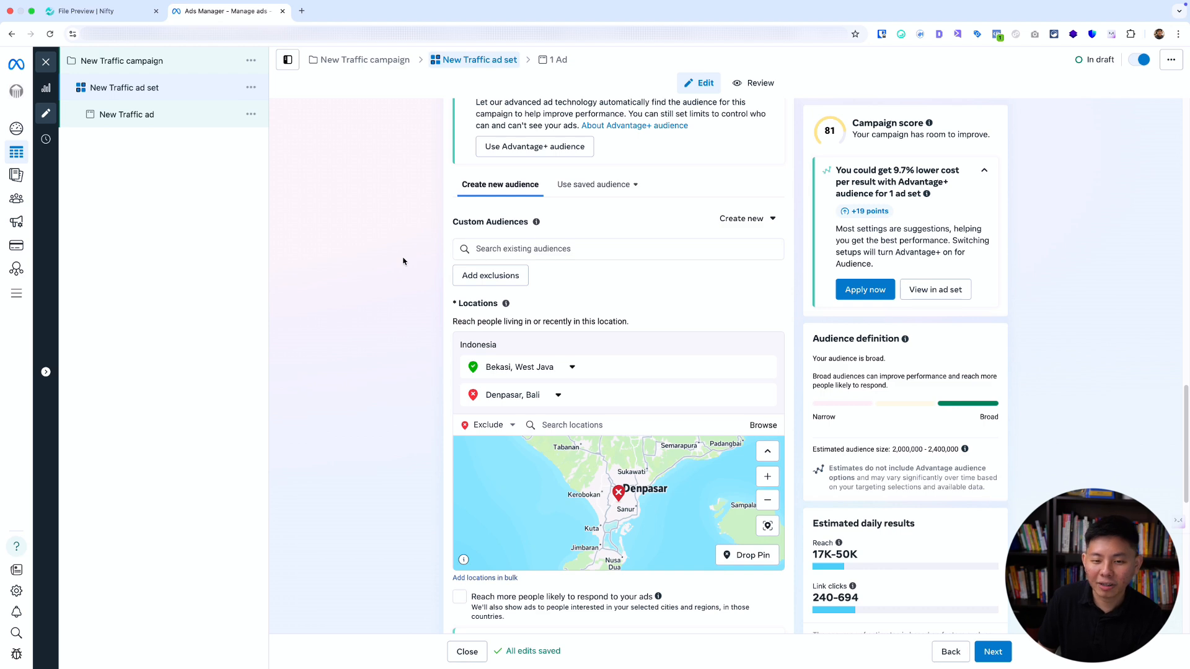
Add the CA Database customer list as an exclusion under the ad set's custom audiences.
scroll(403, 261, "down", 1)
scroll(403, 260, "up", 2)
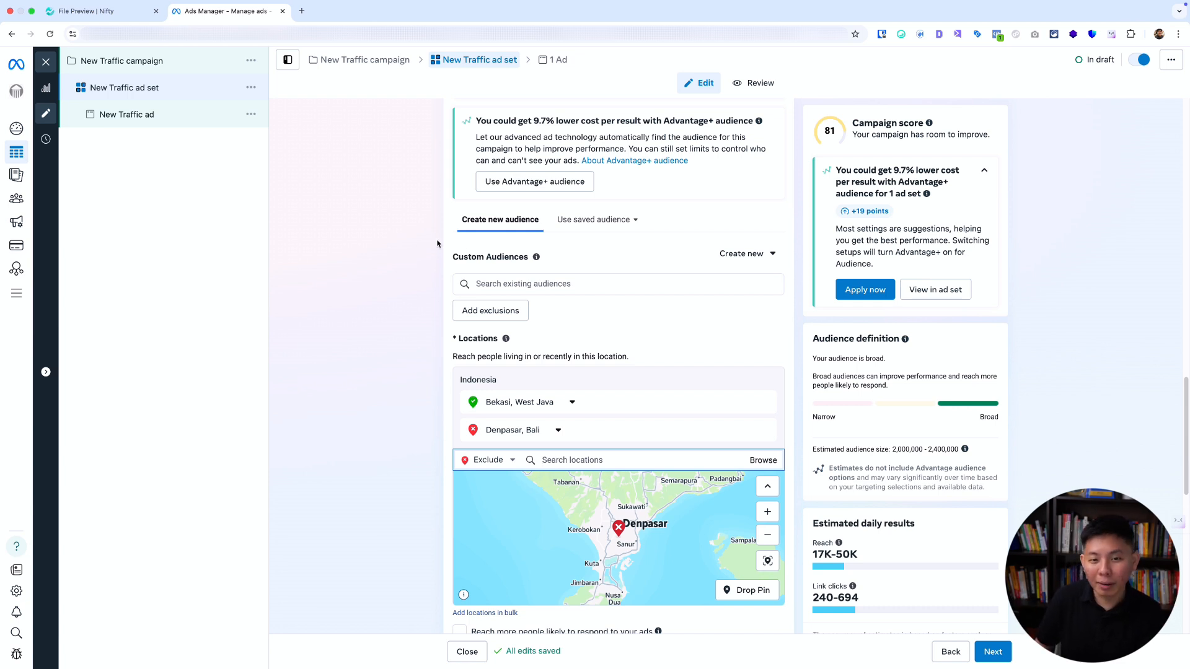
left_click(485, 313)
left_click(539, 340)
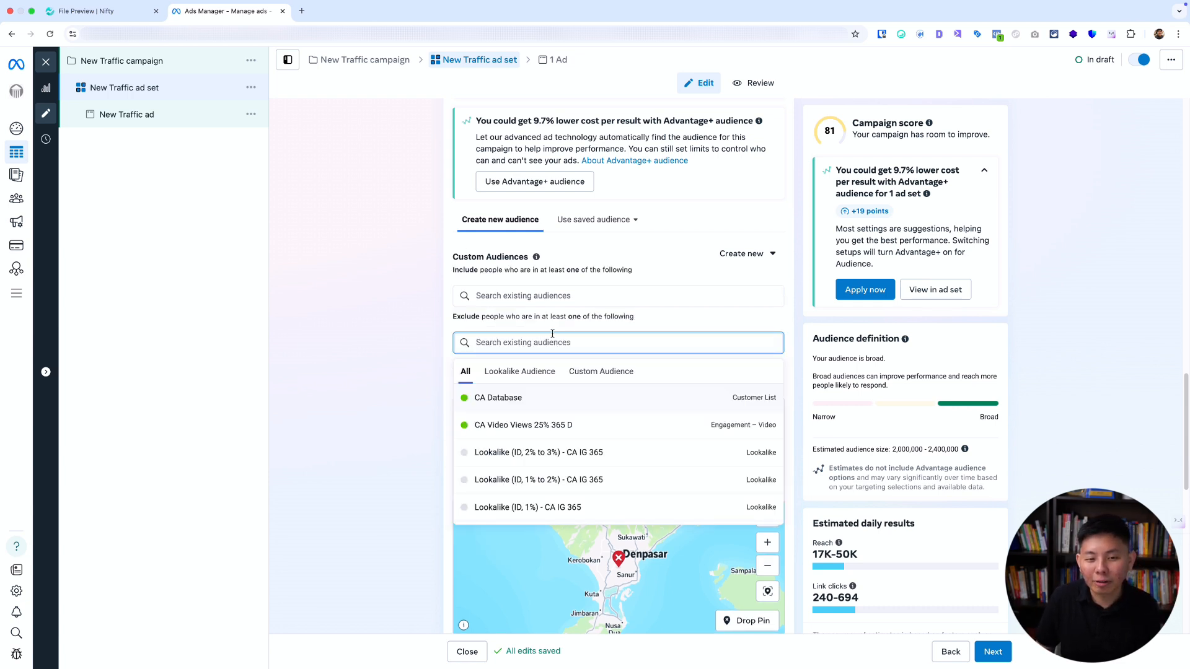
left_click(560, 398)
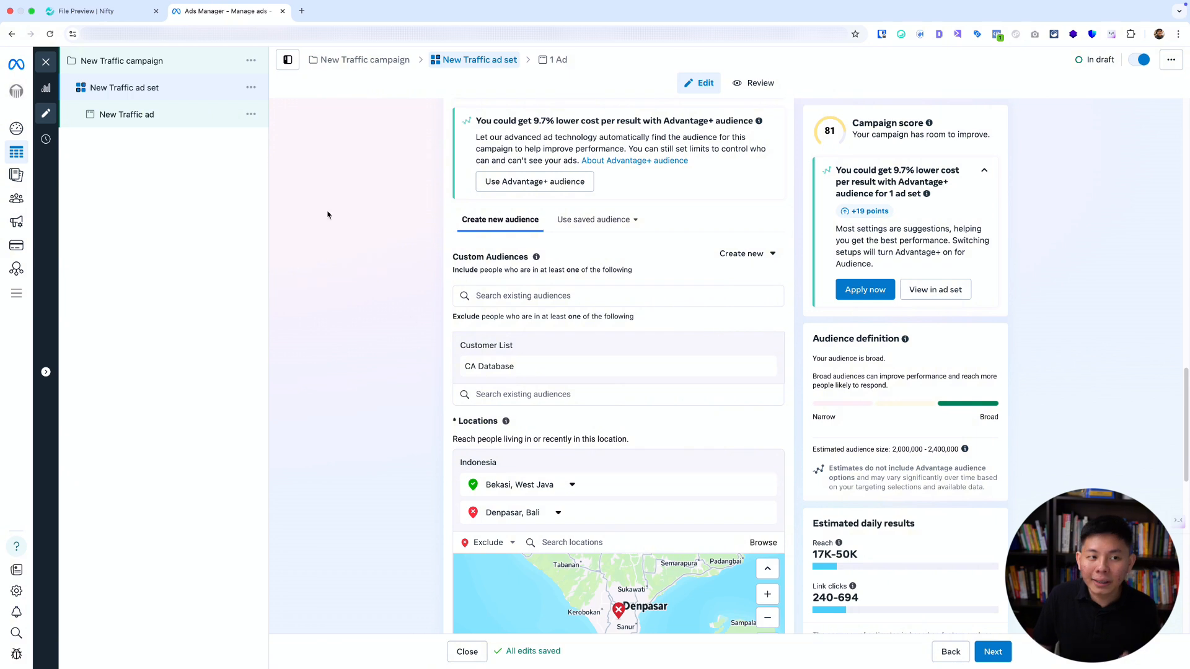
Switch to the Nifty file preview, temporarily underline the project-location wording in the last comment, and return to Ads Manager.
left_click(131, 16)
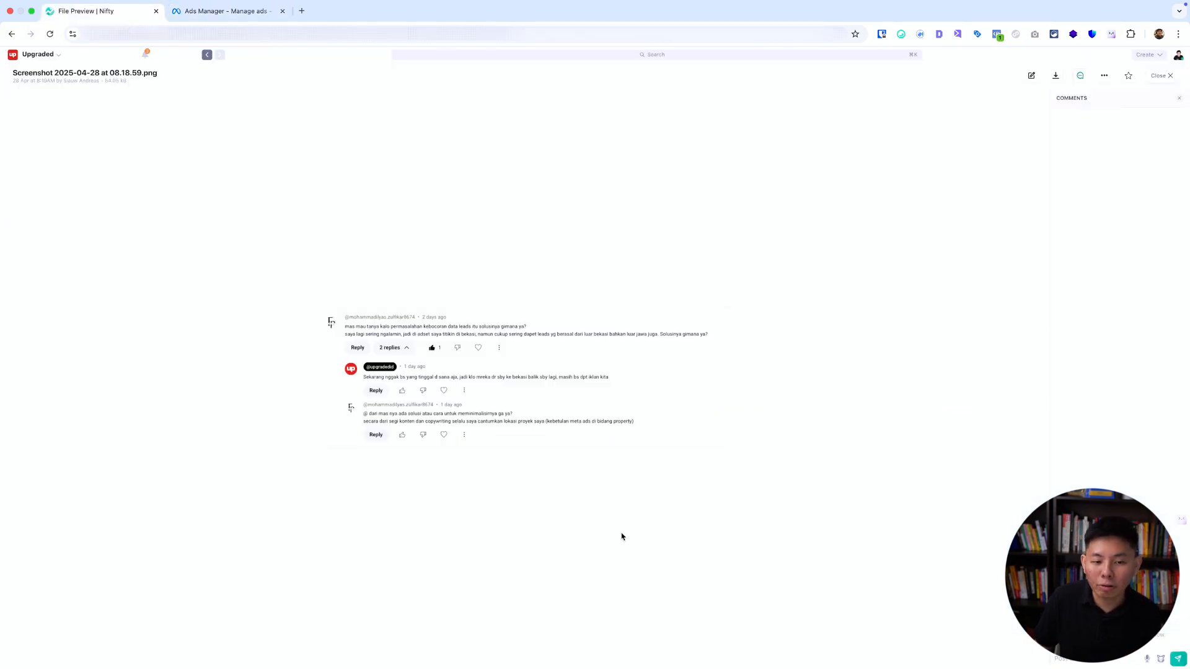
key("ctrl+alt+a")
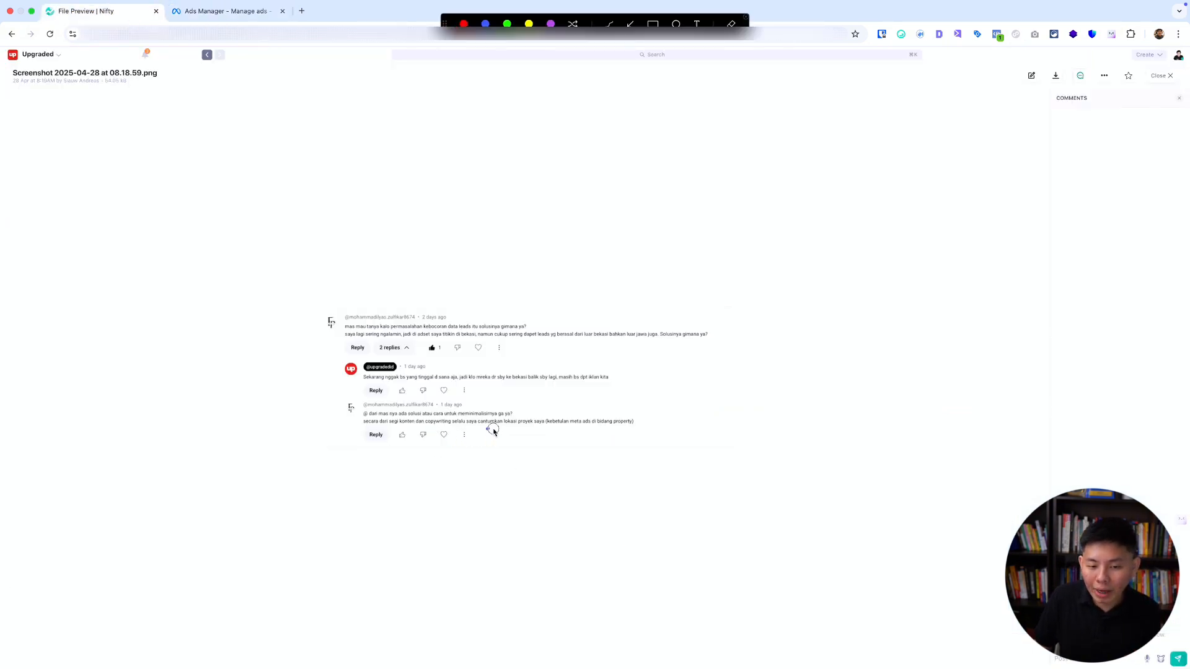
left_click_drag(488, 429, 568, 429)
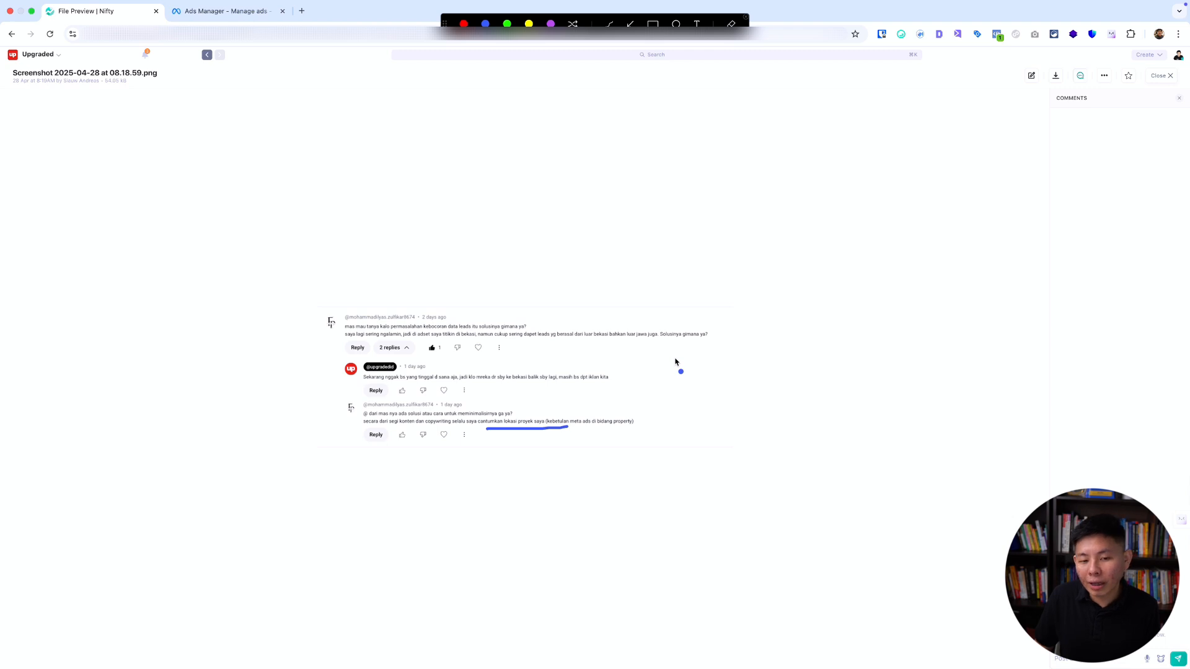
key("ctrl+alt+a")
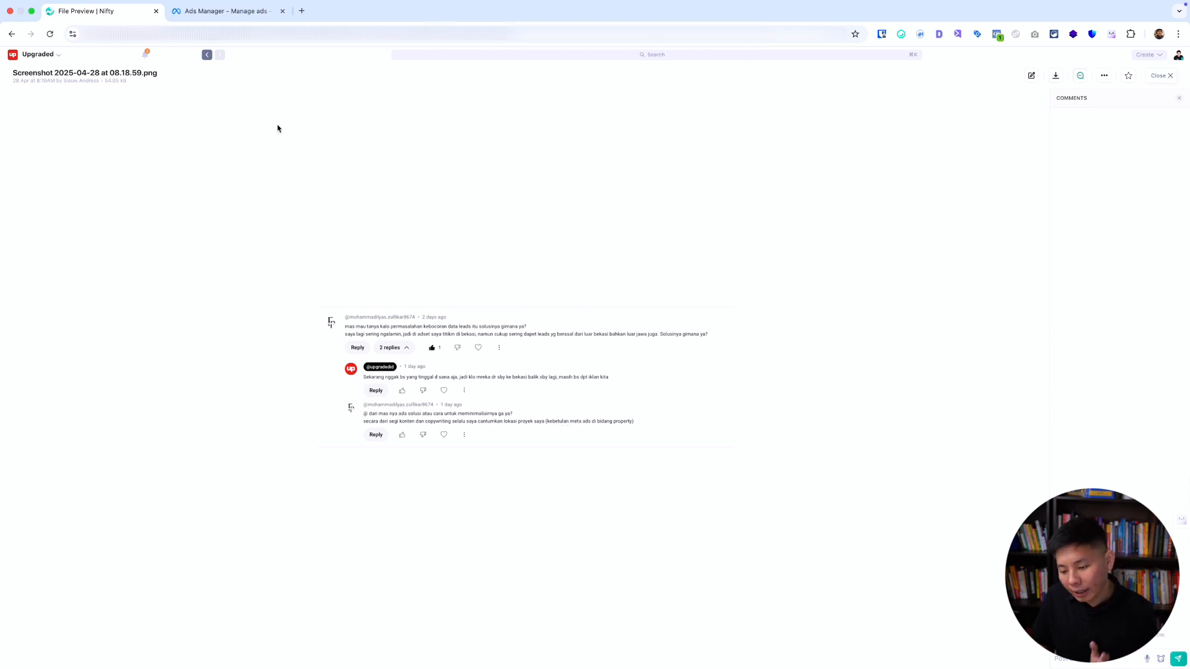
left_click(205, 10)
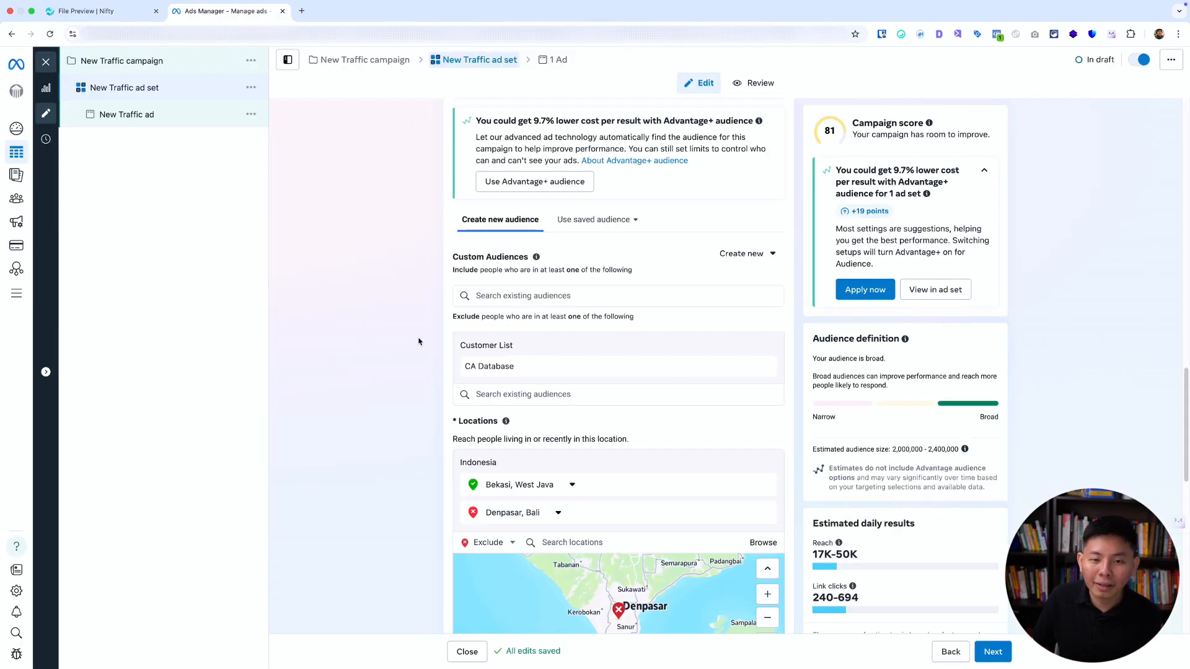